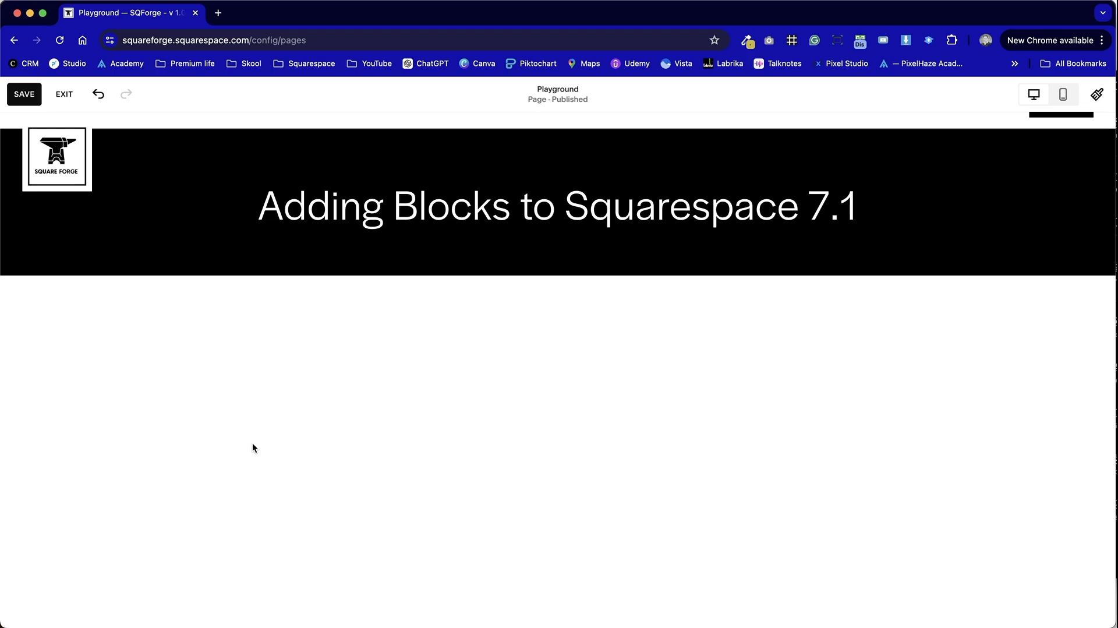
Insert the saved Contact Us section with a grey panel beside its form between the title banner and the blank section
mouse_move(367, 445)
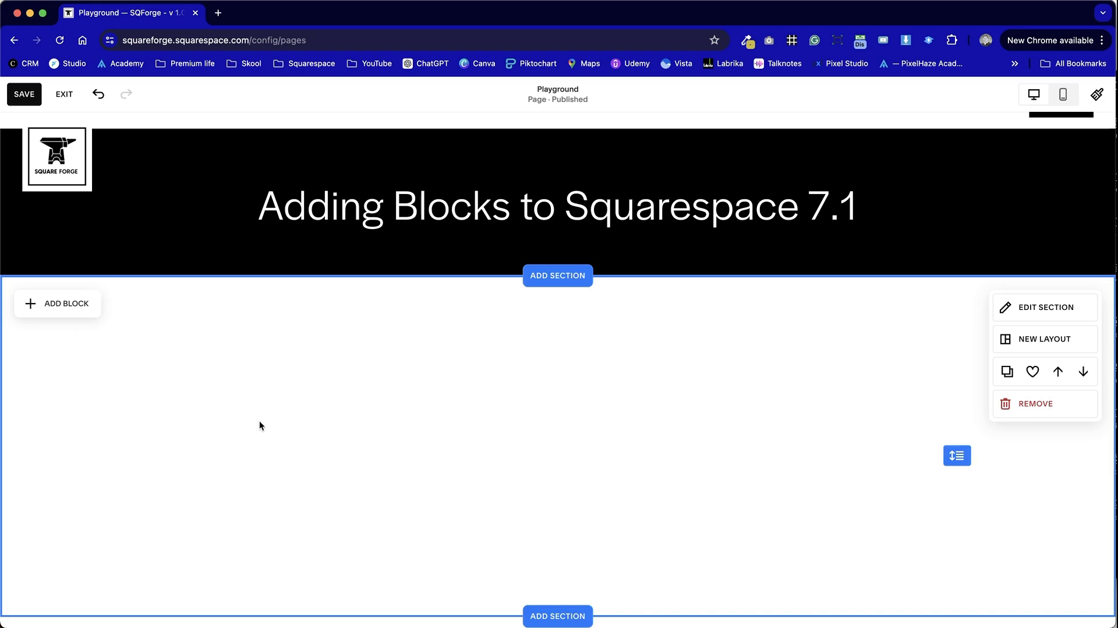
left_click(557, 275)
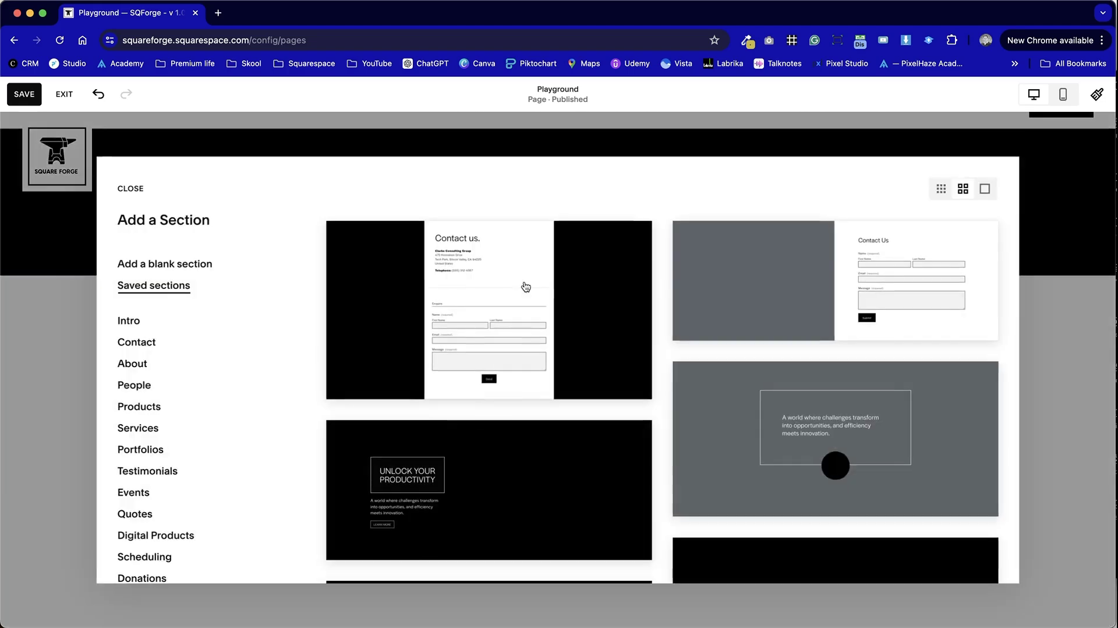
left_click(757, 297)
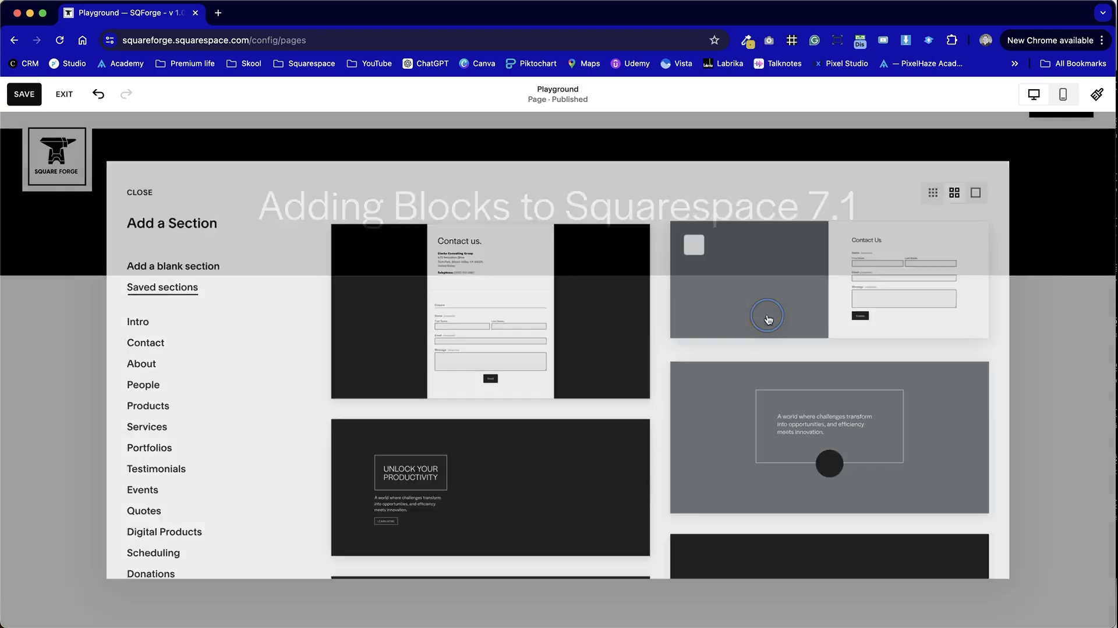
scroll(531, 470, "down", 5)
scroll(531, 470, "up", 4)
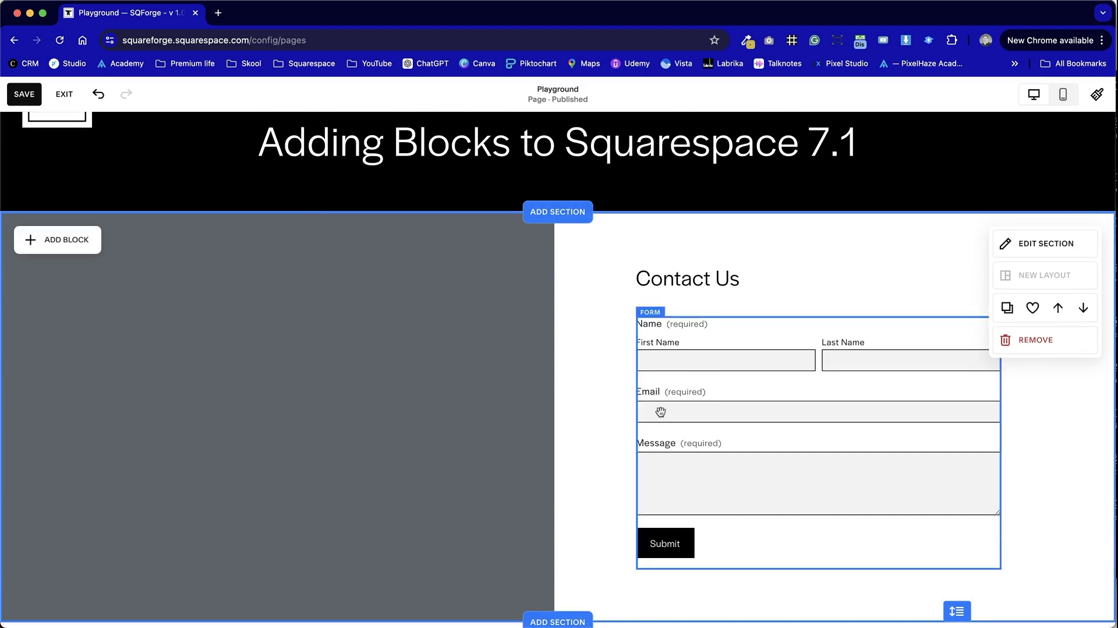
scroll(585, 406, "down", 5)
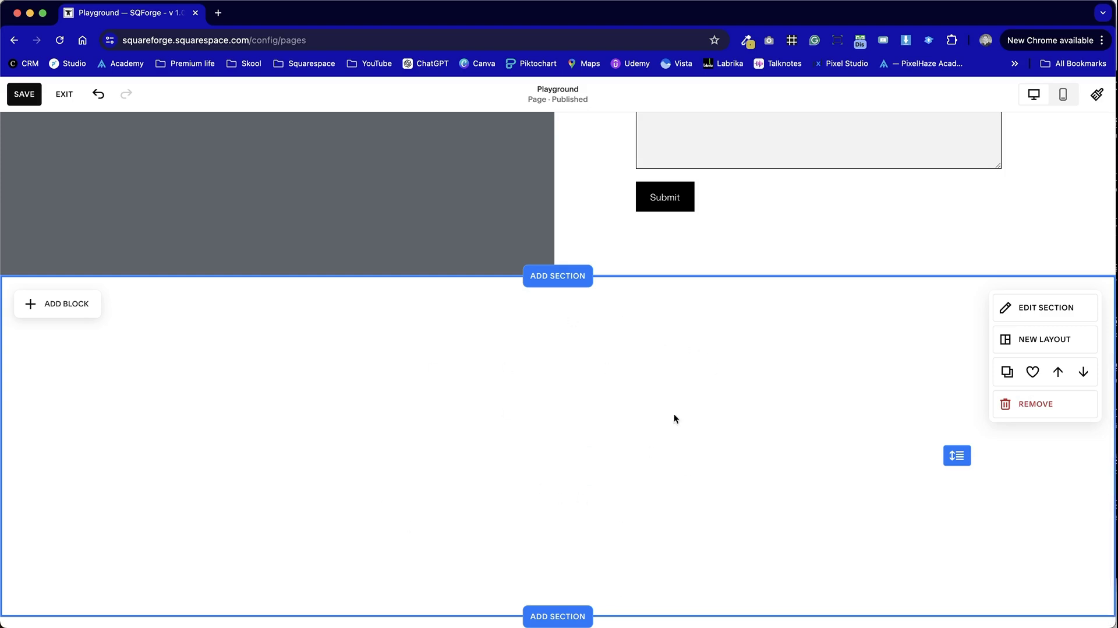
Add a form block to the blank section, move it to the right half and widen it to match the form above
left_click(69, 307)
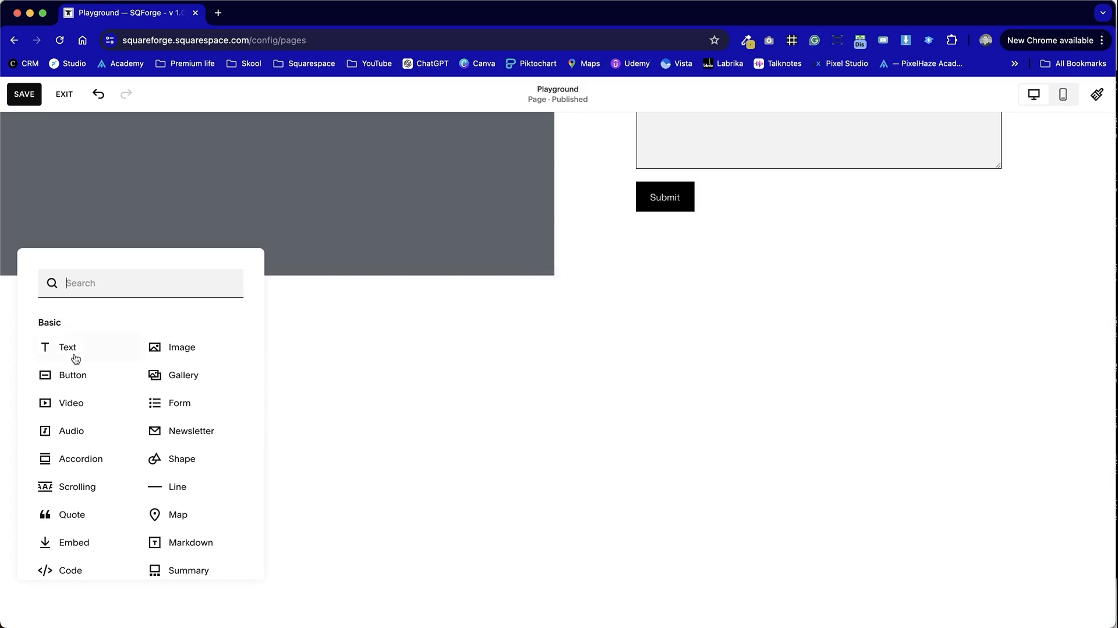
left_click(184, 412)
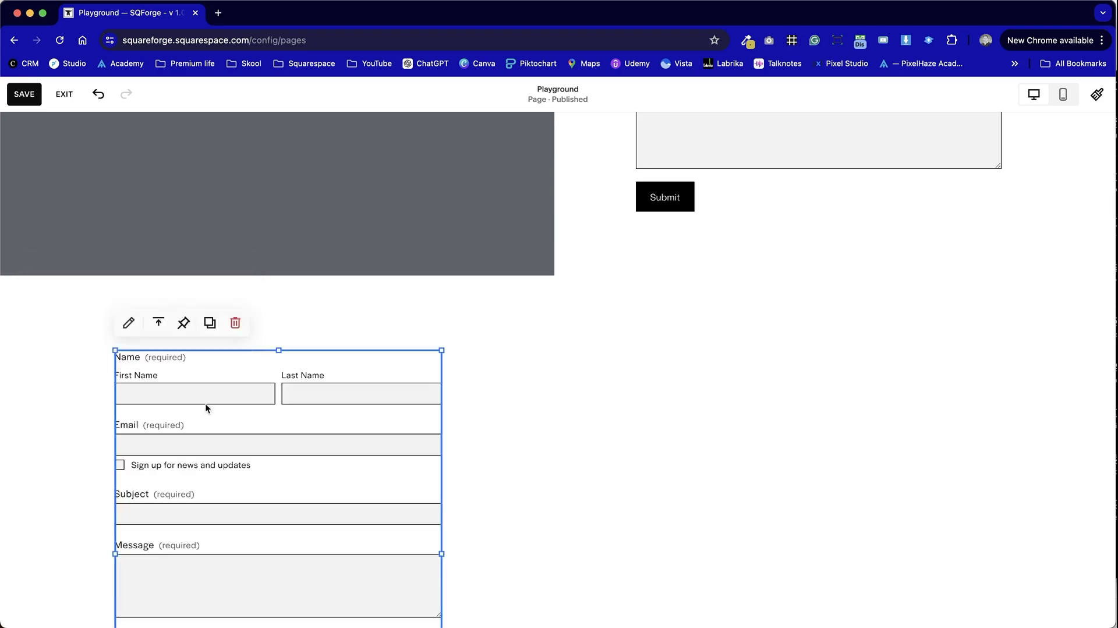
scroll(85, 466, "down", 3)
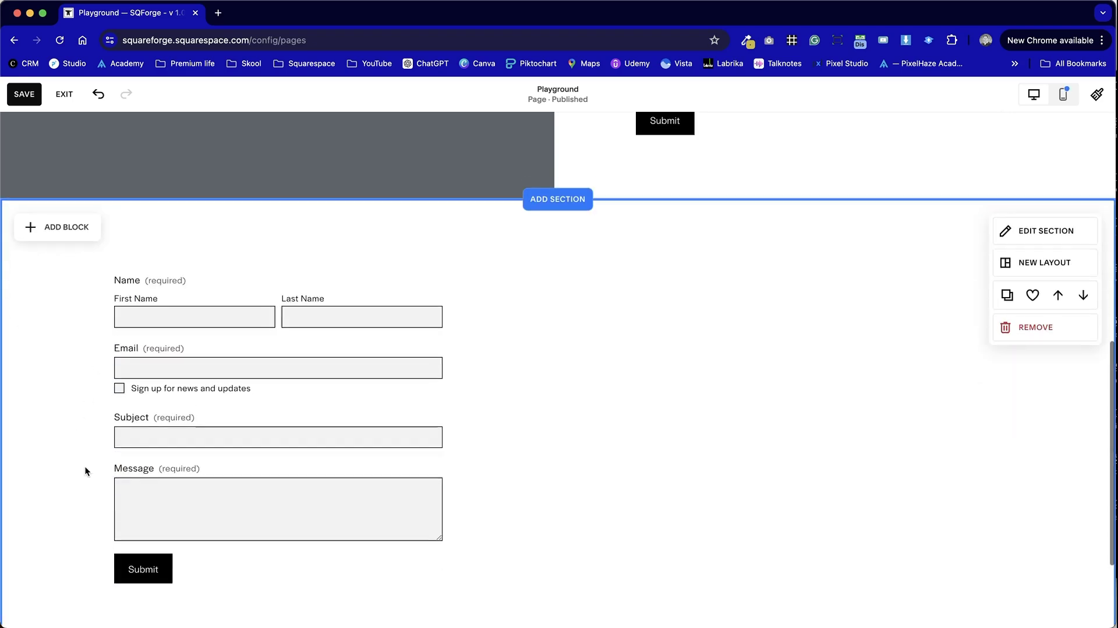
left_click_drag(288, 336, 489, 338)
left_click_drag(707, 380, 923, 327)
Add a text block beside the form and enlarge it to fill the left half of the section
left_click(76, 140)
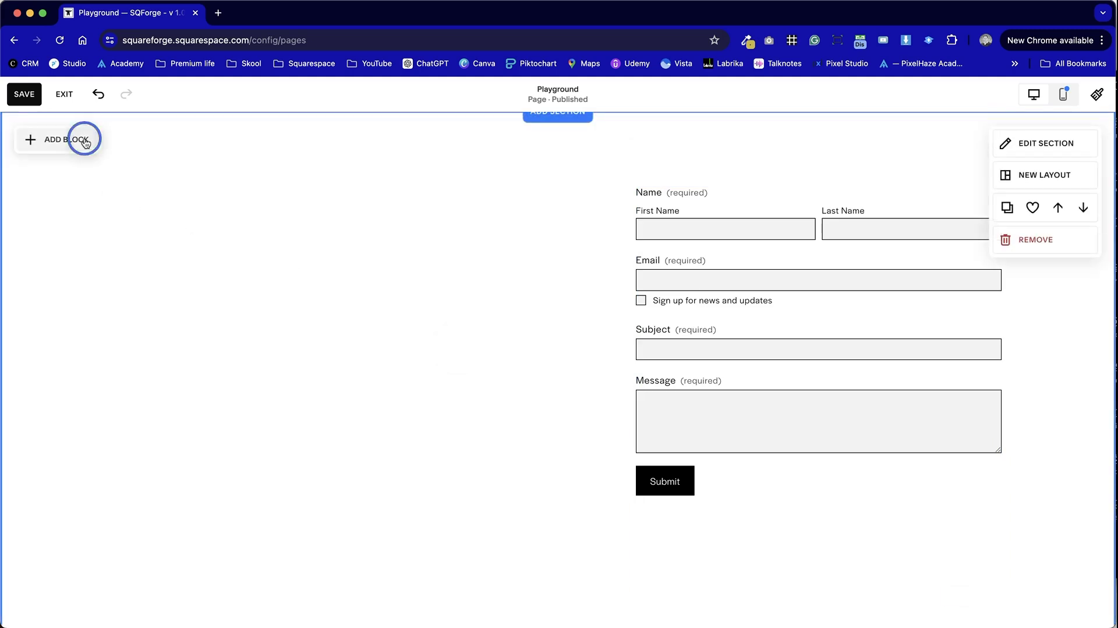
left_click(70, 266)
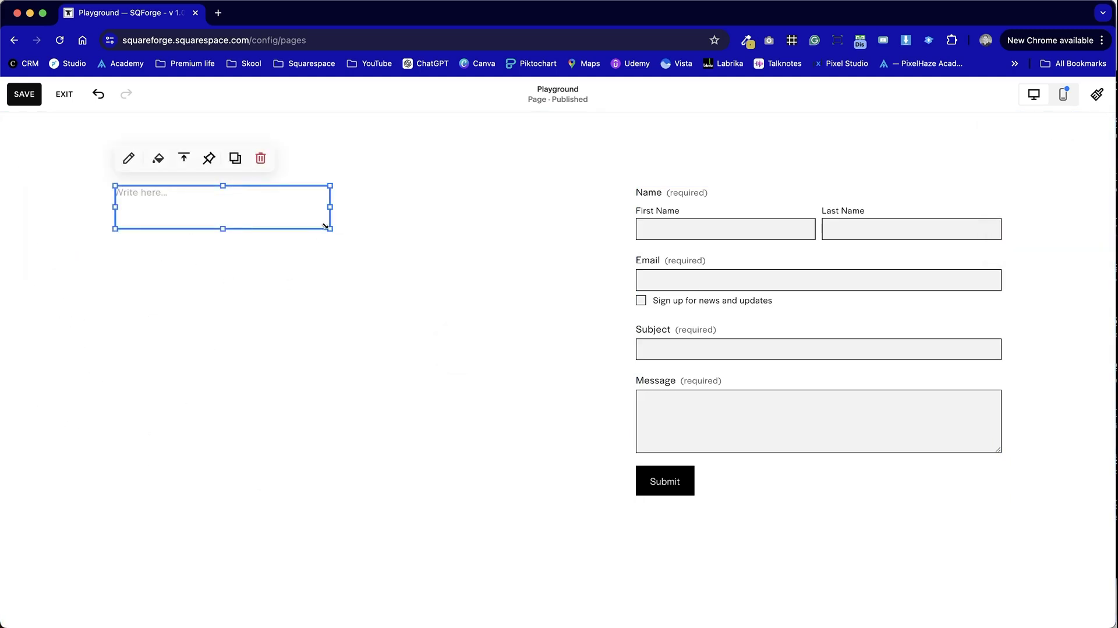
left_click_drag(325, 226, 552, 360)
left_click(270, 262)
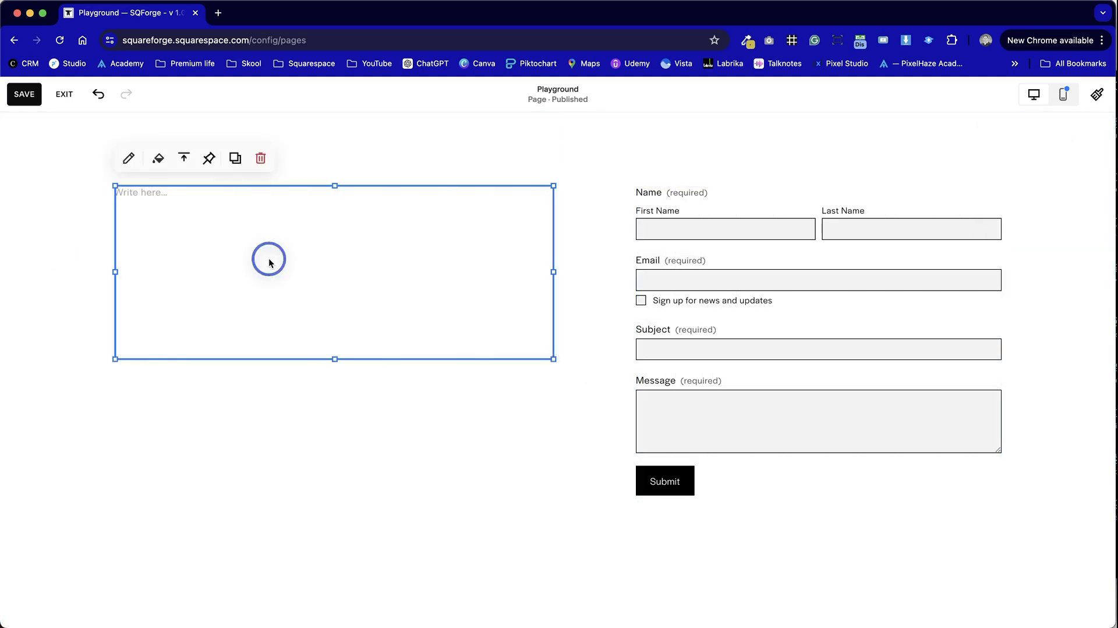
Fill the text block with lorem ipsum and split it into three paragraphs, breaking after "aliqua." and "pariatur."
left_click(128, 193)
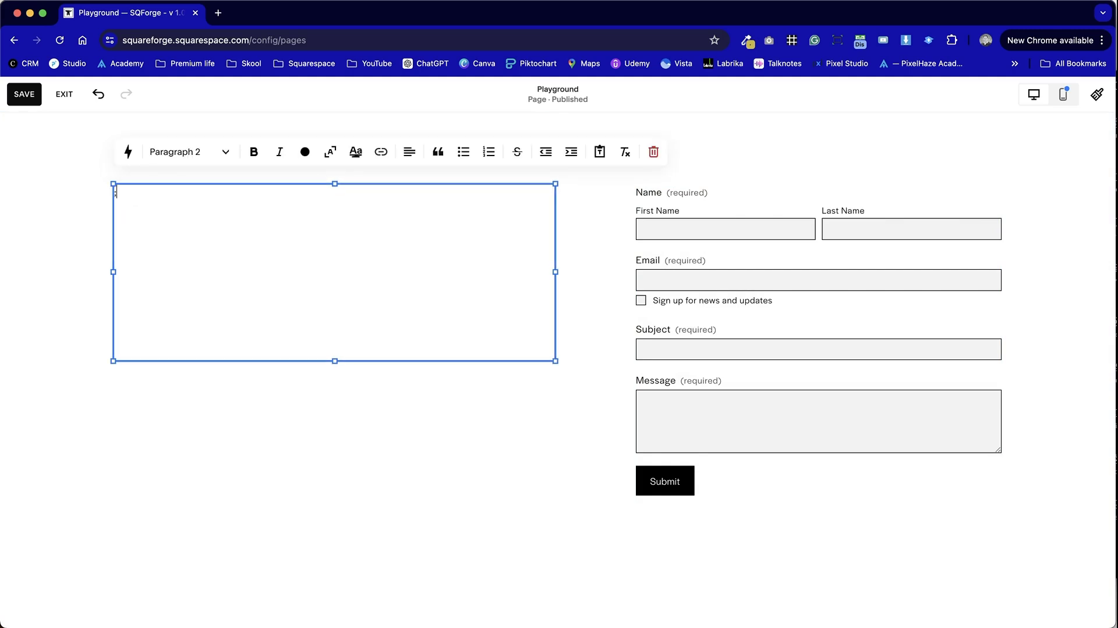
type("Lorem ipsum dolor sit amet, consectetur adipiscing elit, sed do eiusmod tempor incididunt ut labore et dolore magna aliqua. Ut enim ad minim veniam, quis nostrud exercitation ullamco laboris nisi ut aliquip ex ea commodo consequat. Duis aute irure dolor in reprehenderit in voluptate velit esse cillum dolore eu fugiat nulla pariatur. Excepteur sint occaecat cupidatat non proident, sunt in culpa qui officia deserunt mollit anim id est laborum.")
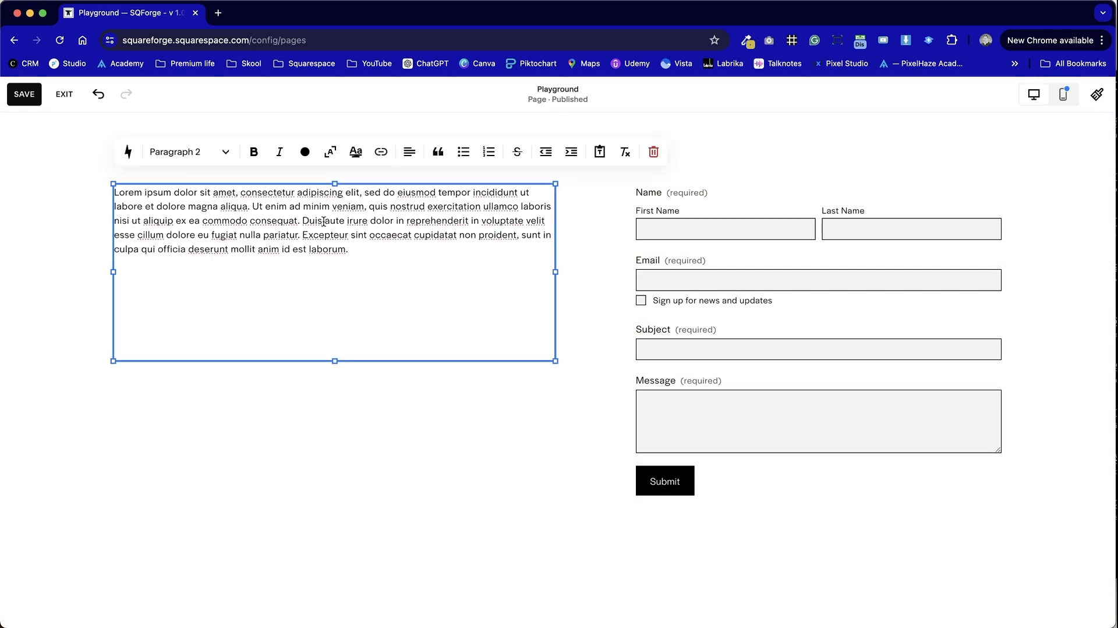
left_click(248, 207)
key("Return")
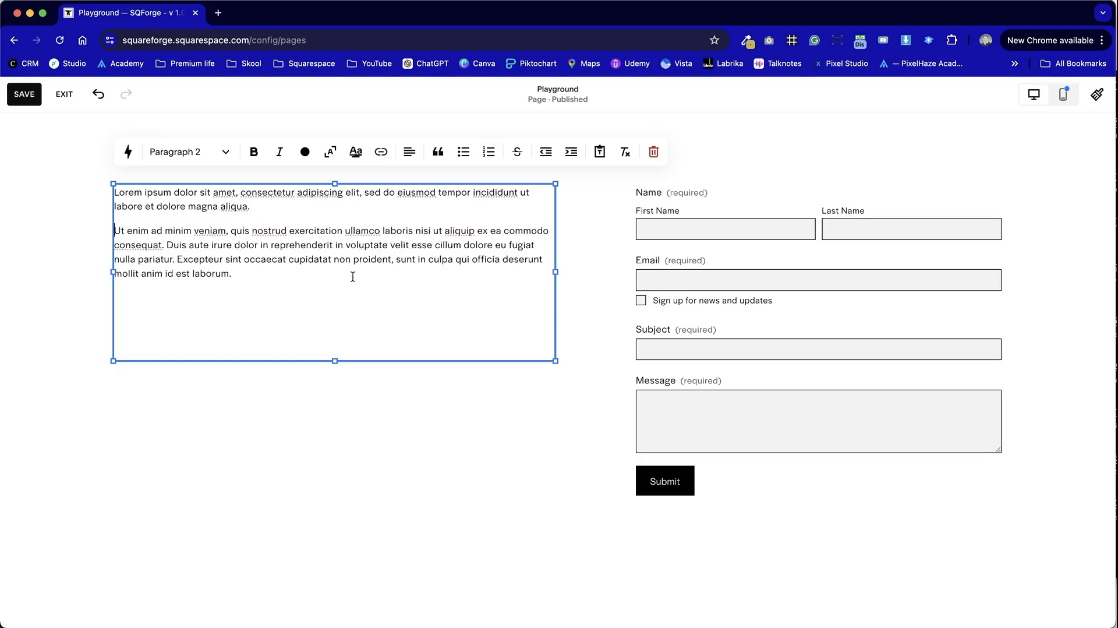
left_click(176, 259)
key("Return")
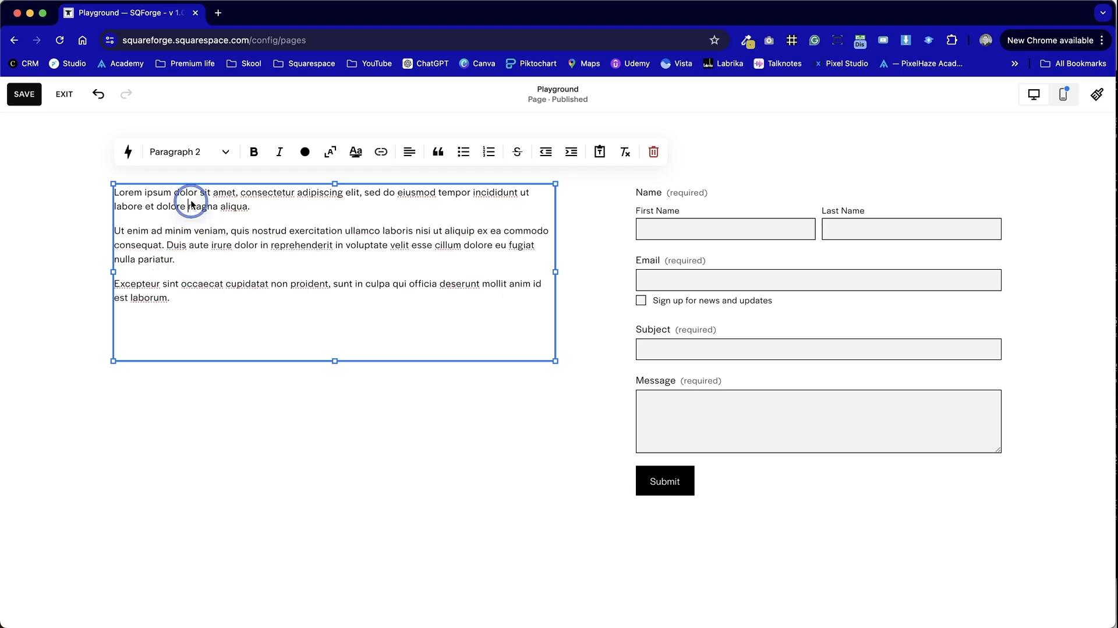
Format the first lorem ipsum paragraph with the Paragraph 1 style
left_click(189, 152)
left_click(192, 213)
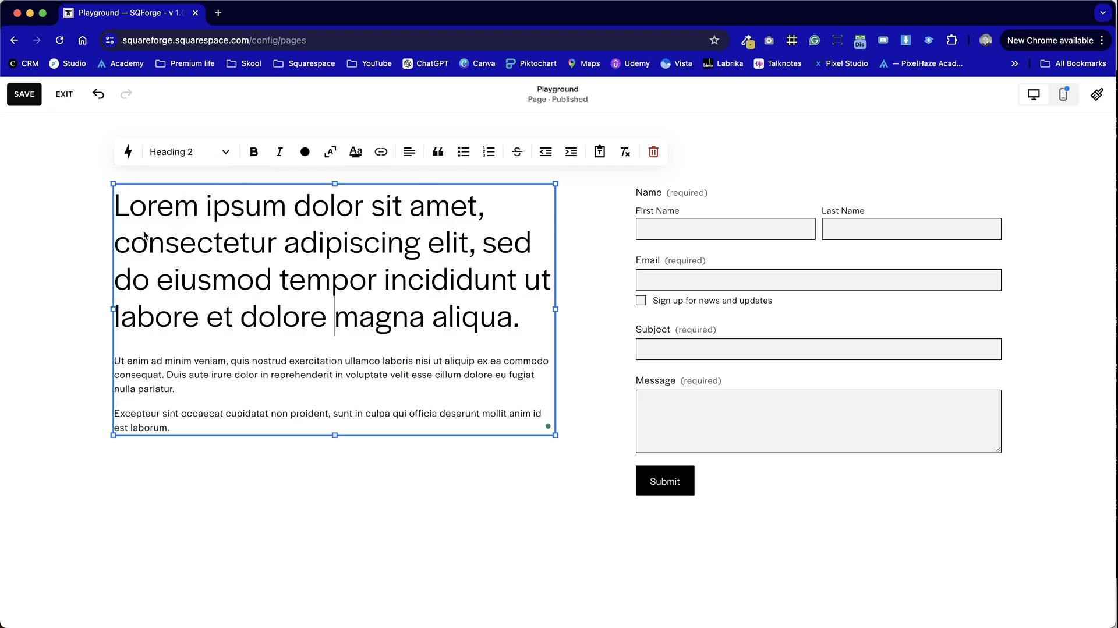
left_click(175, 145)
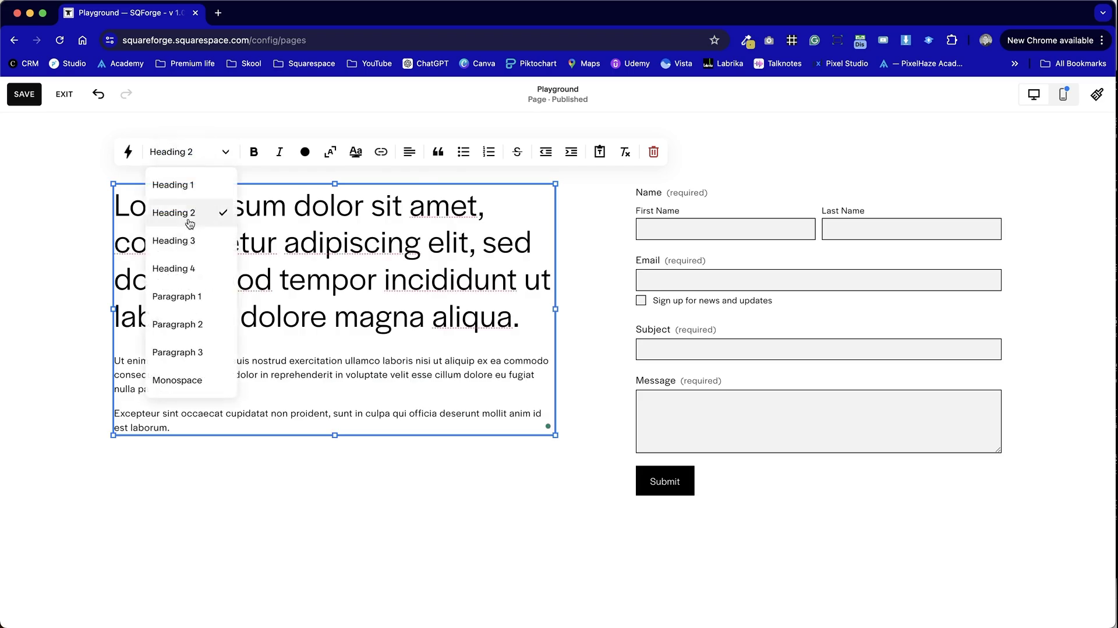
left_click(196, 302)
Add the title "Job Board" above the first paragraph and format it as Heading 2
left_click(118, 198)
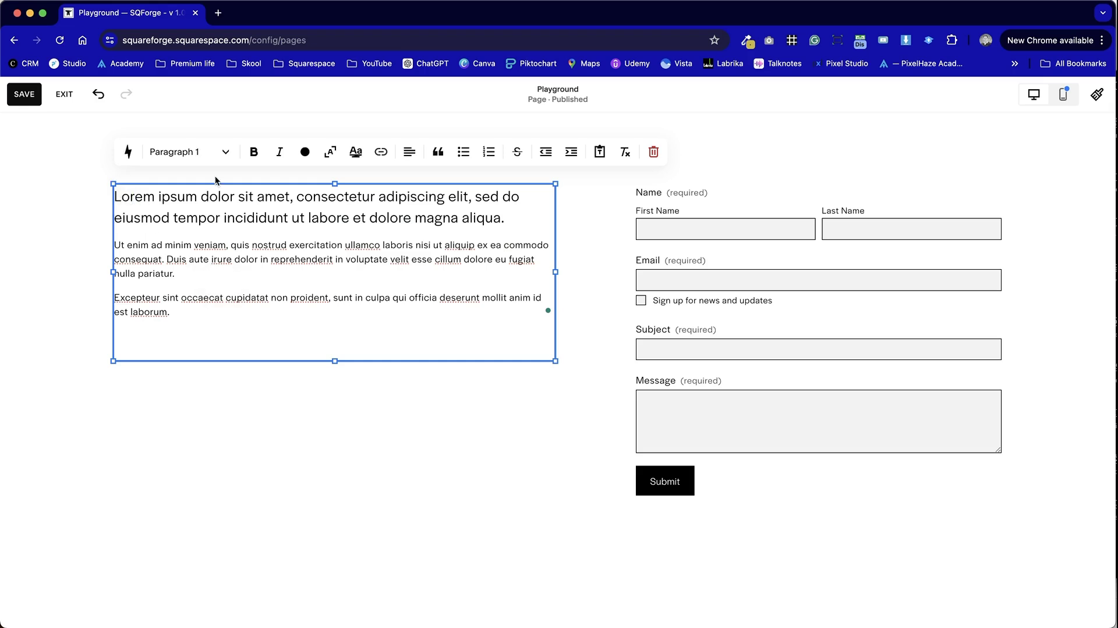
key("Return")
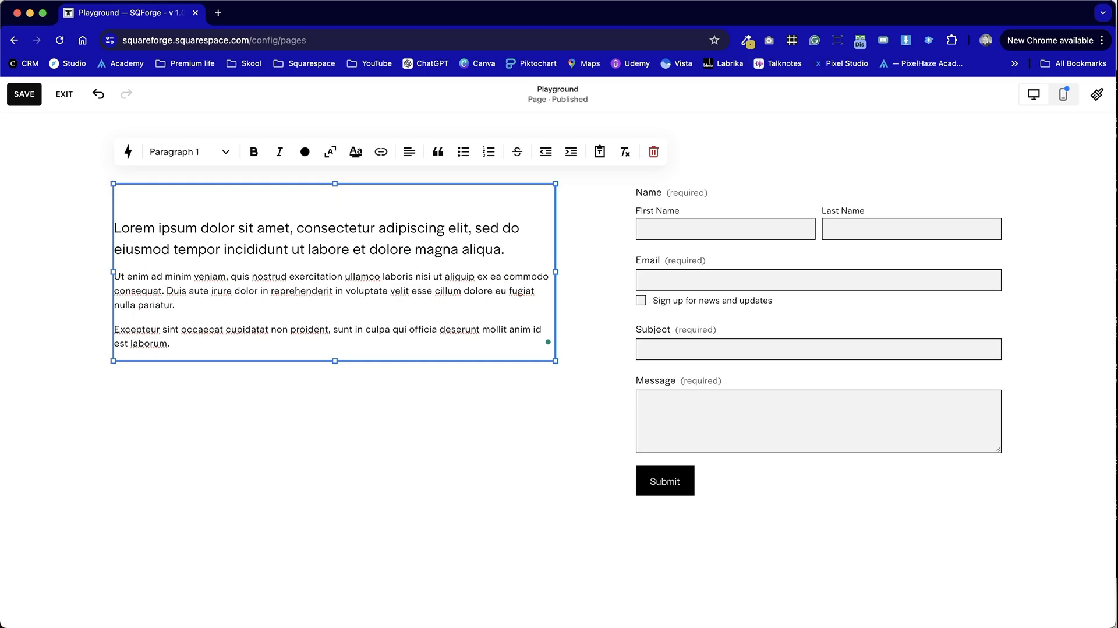
type("Job B")
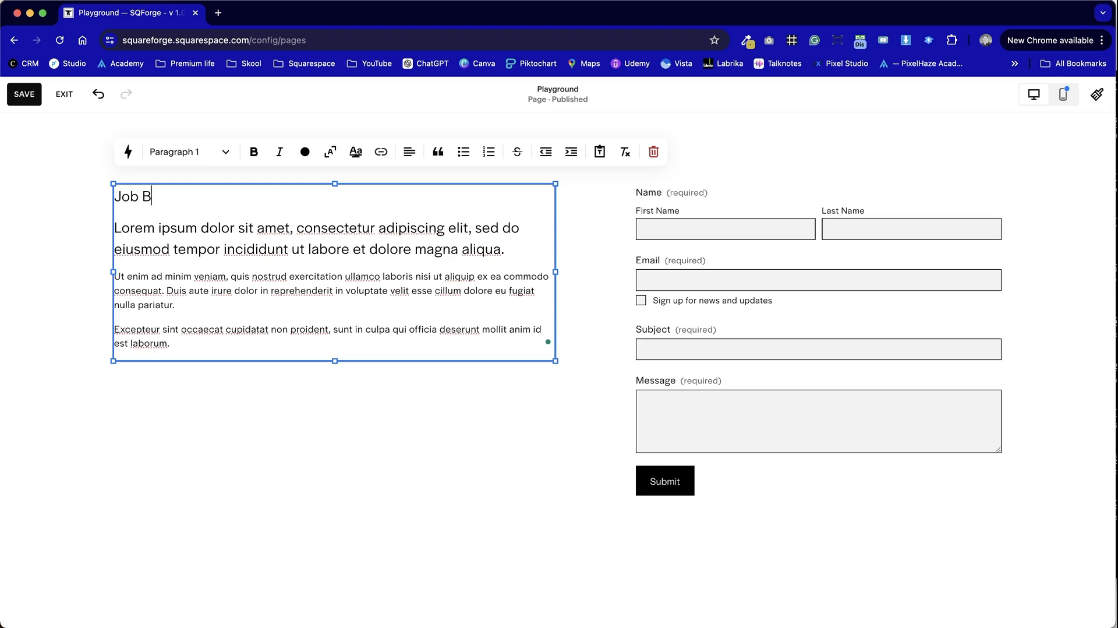
type("oard")
left_click(224, 151)
left_click(210, 213)
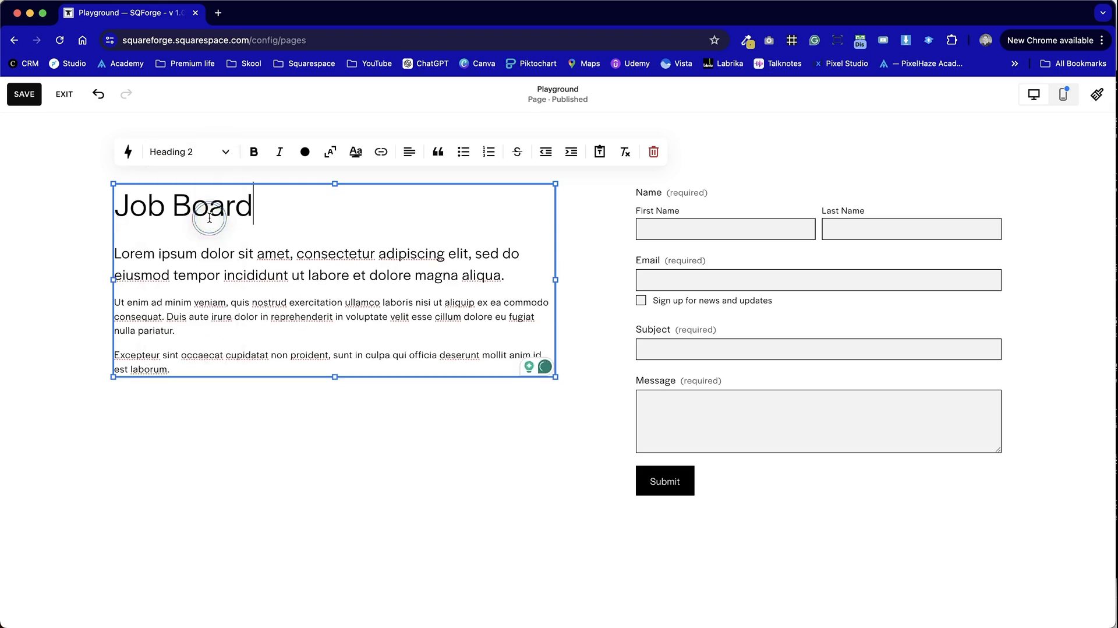
left_click(34, 255)
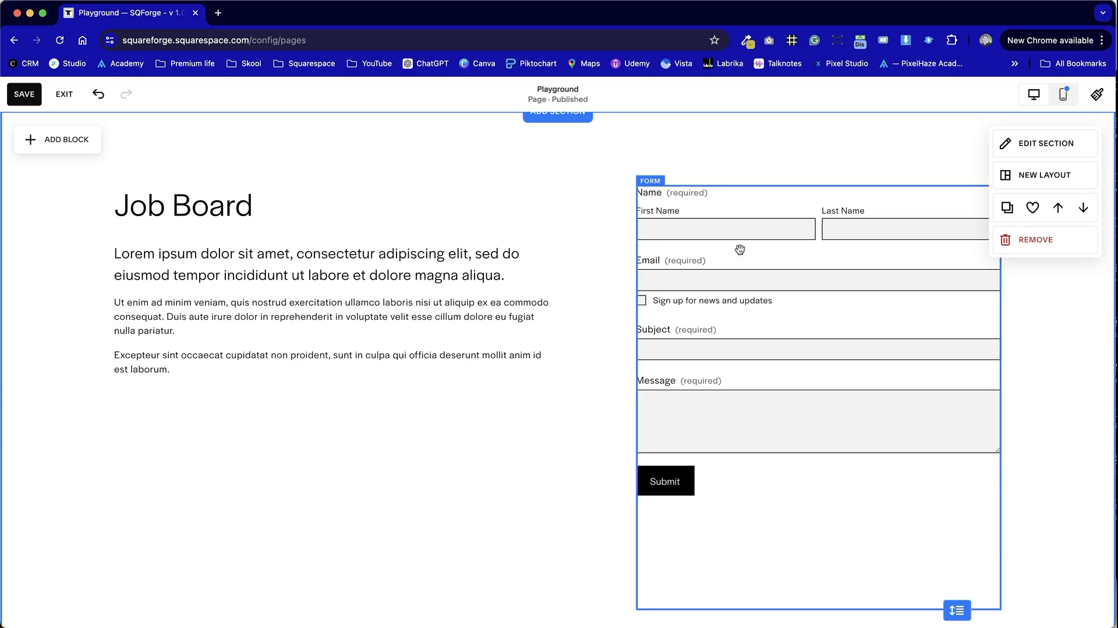
Shorten the form block to just below its Submit button and reduce the section's height to fit
left_click(840, 539)
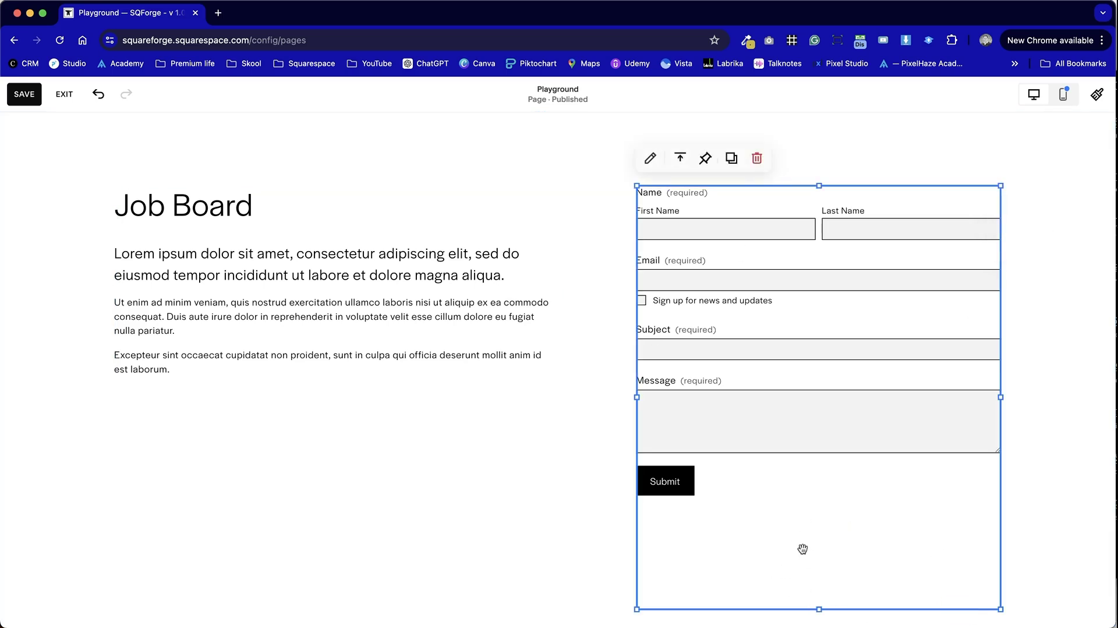
left_click_drag(824, 610, 818, 508)
left_click(537, 466)
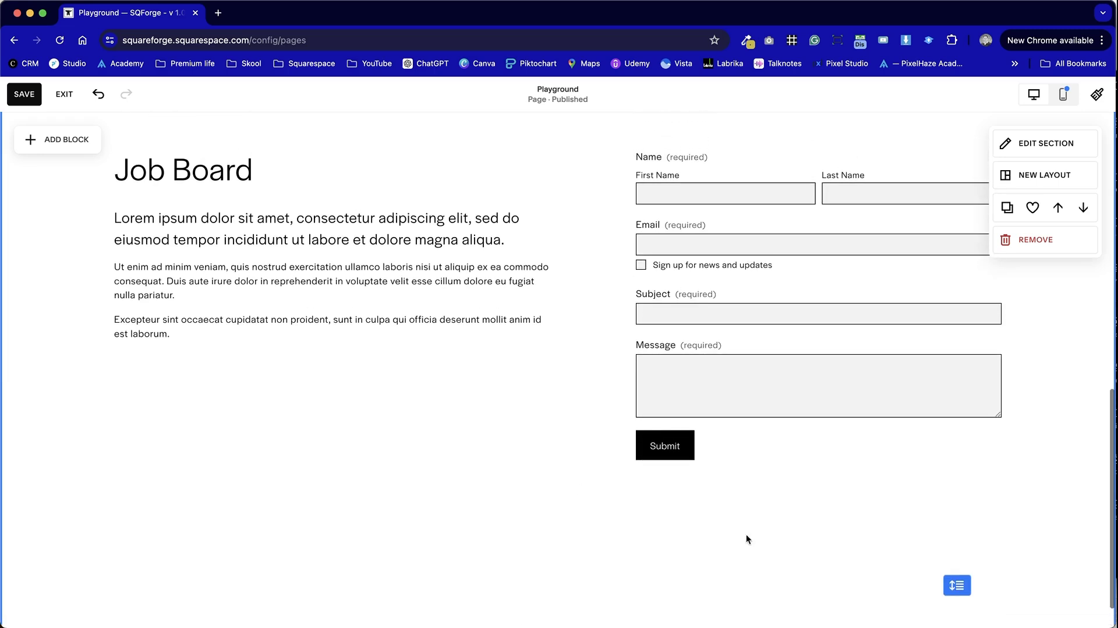
left_click_drag(957, 585, 958, 517)
left_click(554, 511)
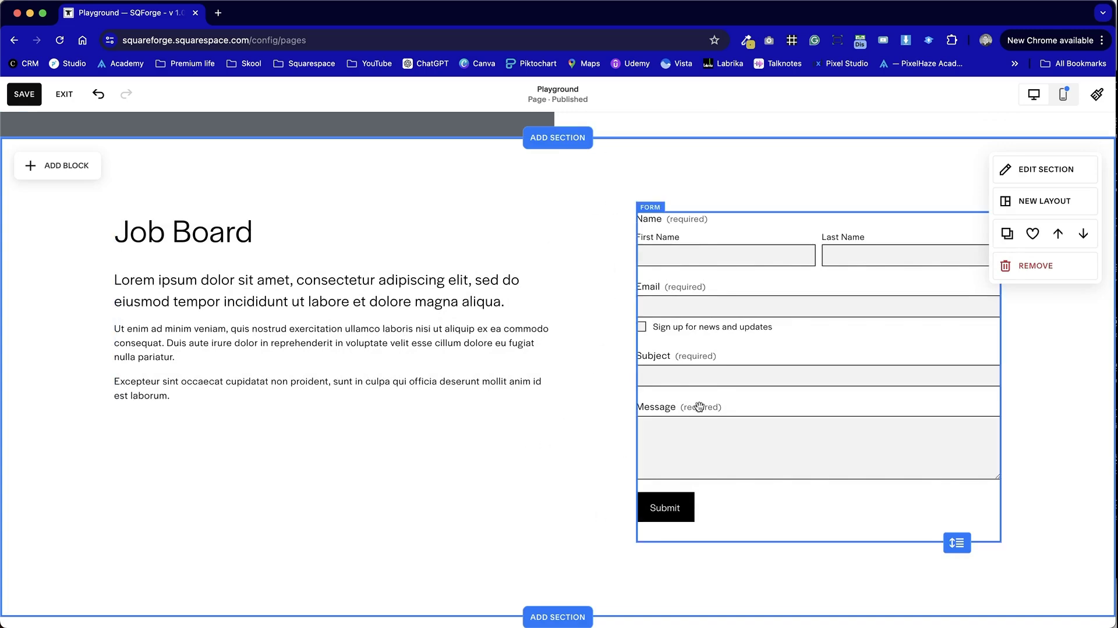
Apply the Darkest 1 color theme to the Job Board section
left_click(1067, 168)
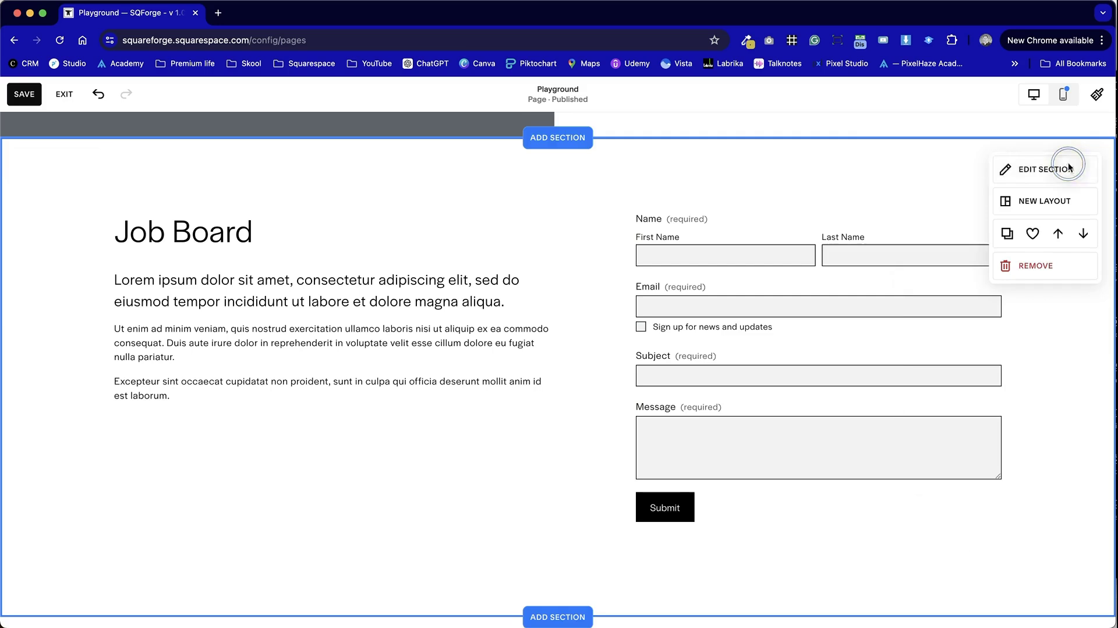
left_click(1027, 205)
scroll(985, 431, "down", 5)
left_click(1010, 401)
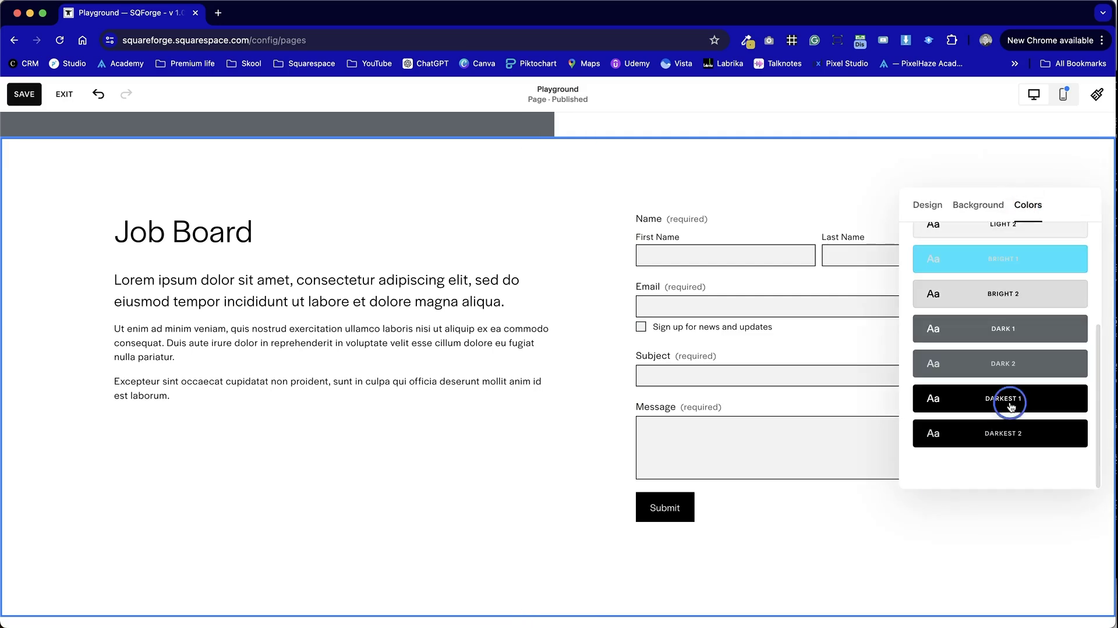
left_click(456, 499)
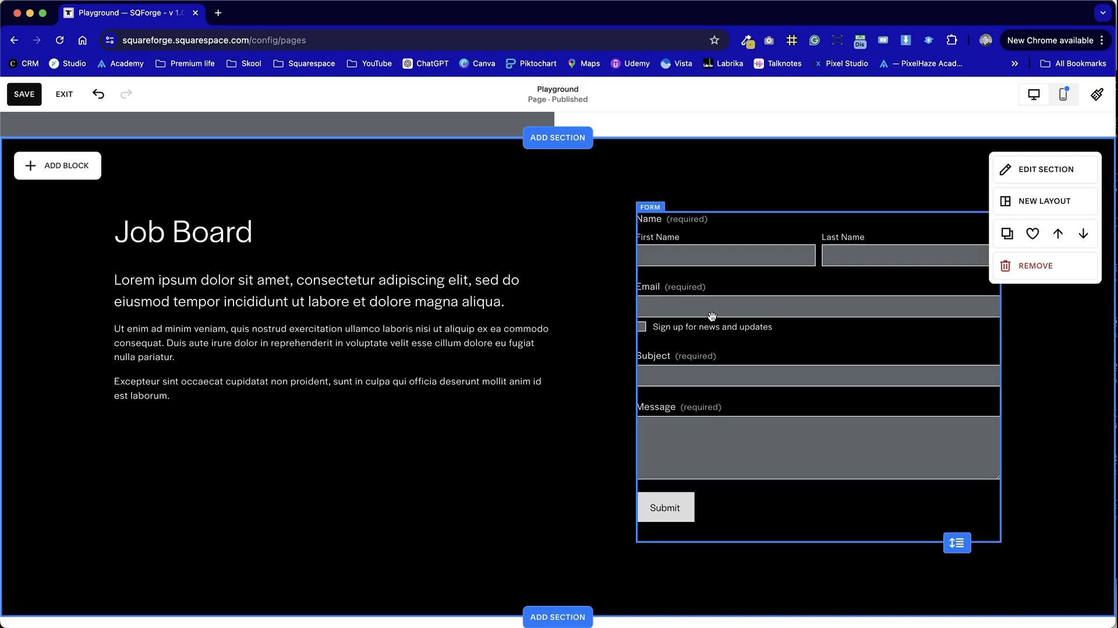
Give the form block a solid stroke outline with thickness S
left_click(64, 165)
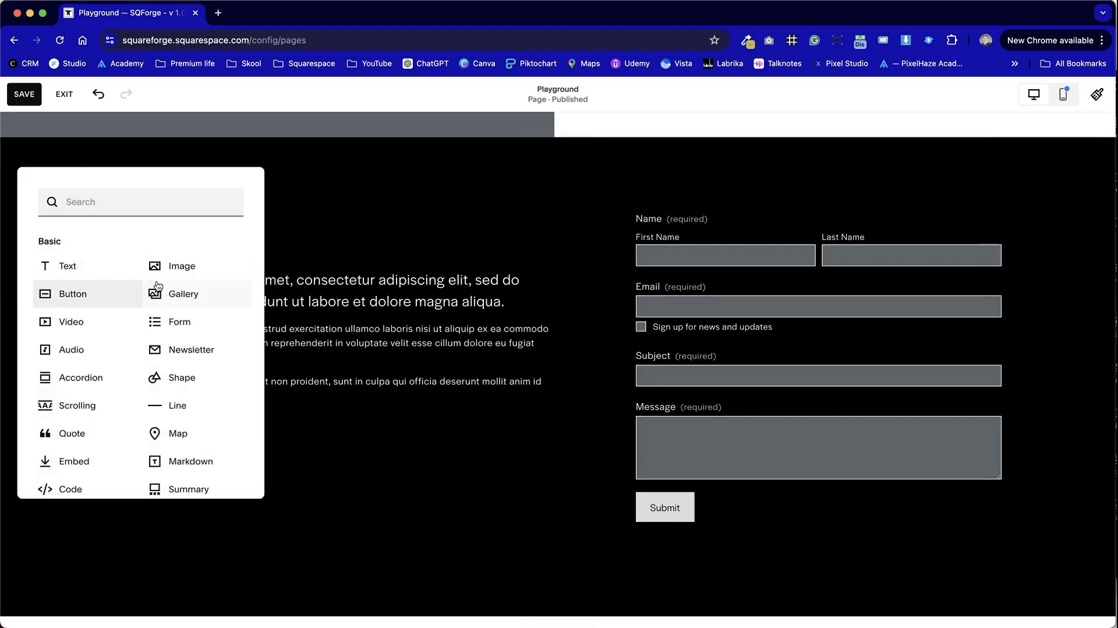
left_click(757, 222)
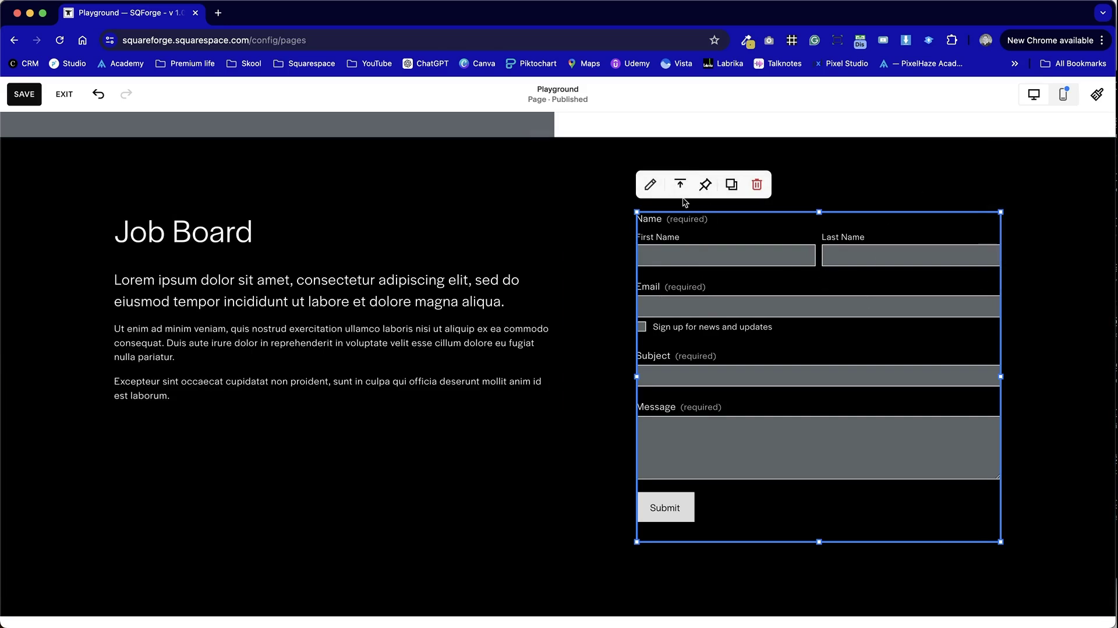
left_click(649, 186)
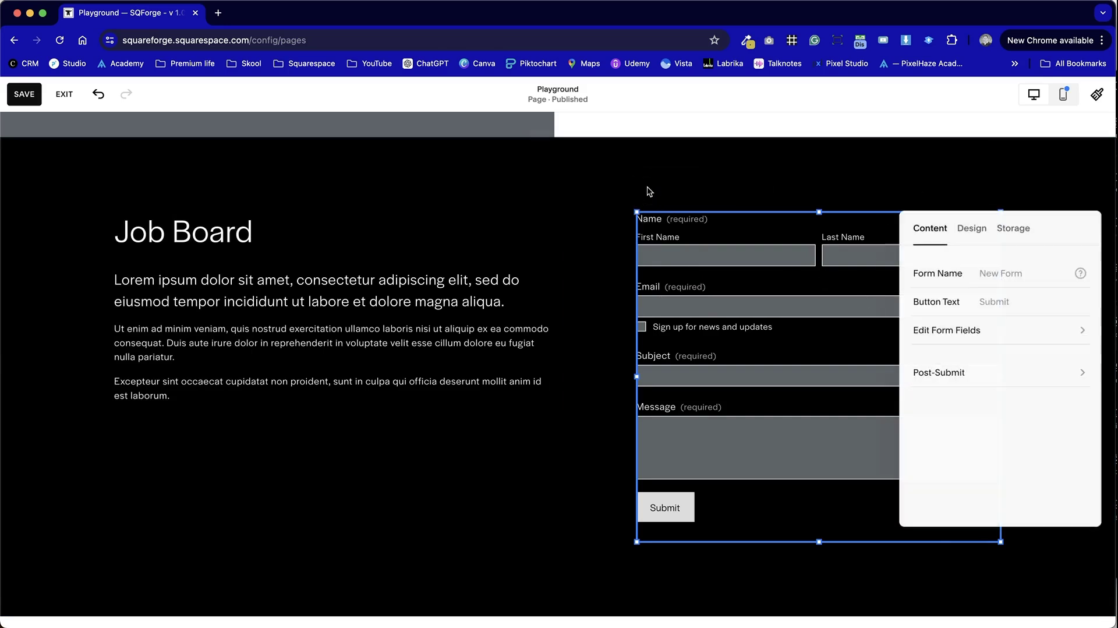
left_click(971, 227)
scroll(982, 443, "down", 5)
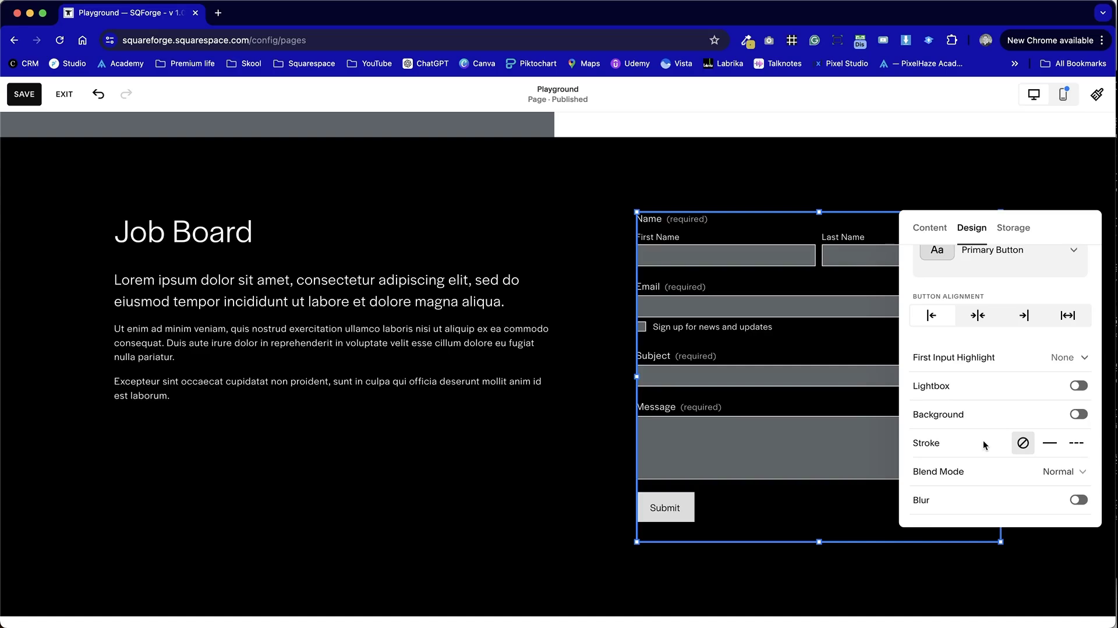
left_click(1048, 442)
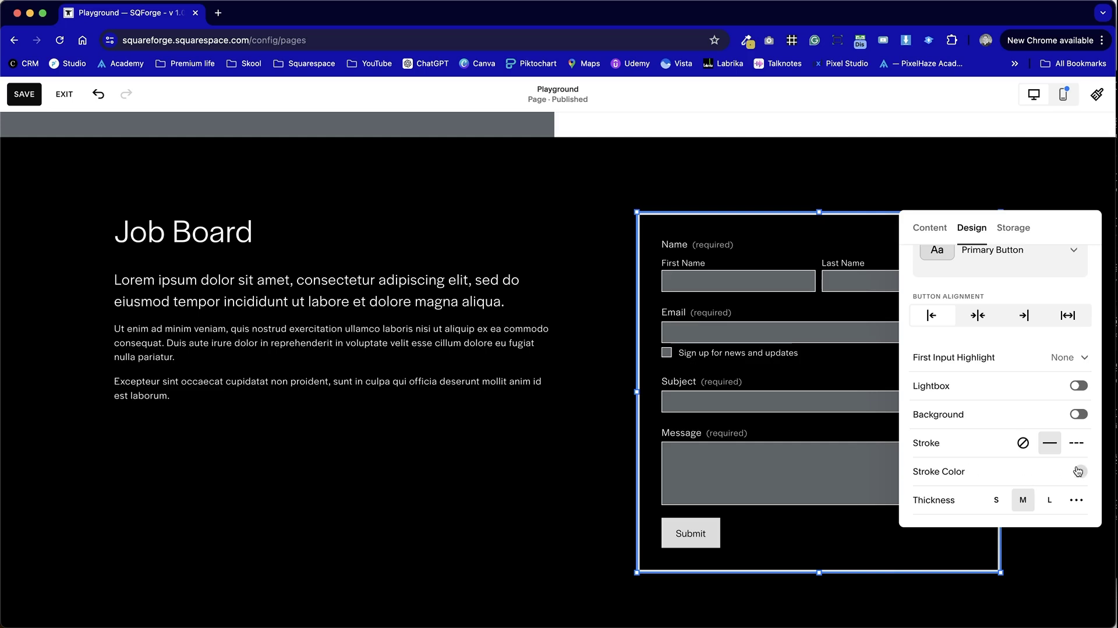
scroll(1077, 471, "down", 5)
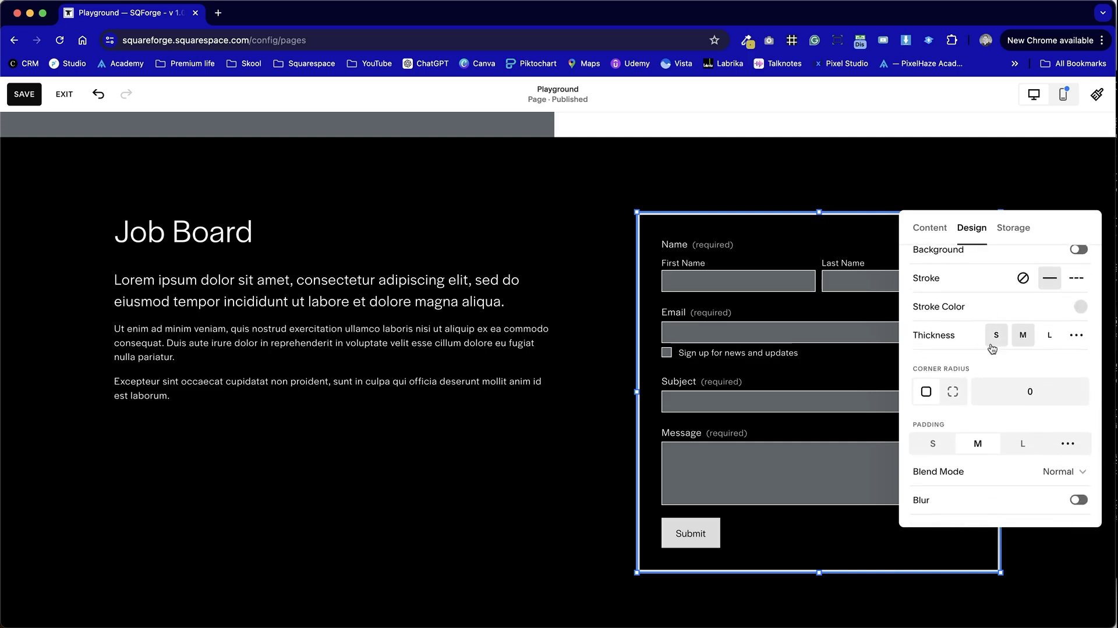
left_click(993, 343)
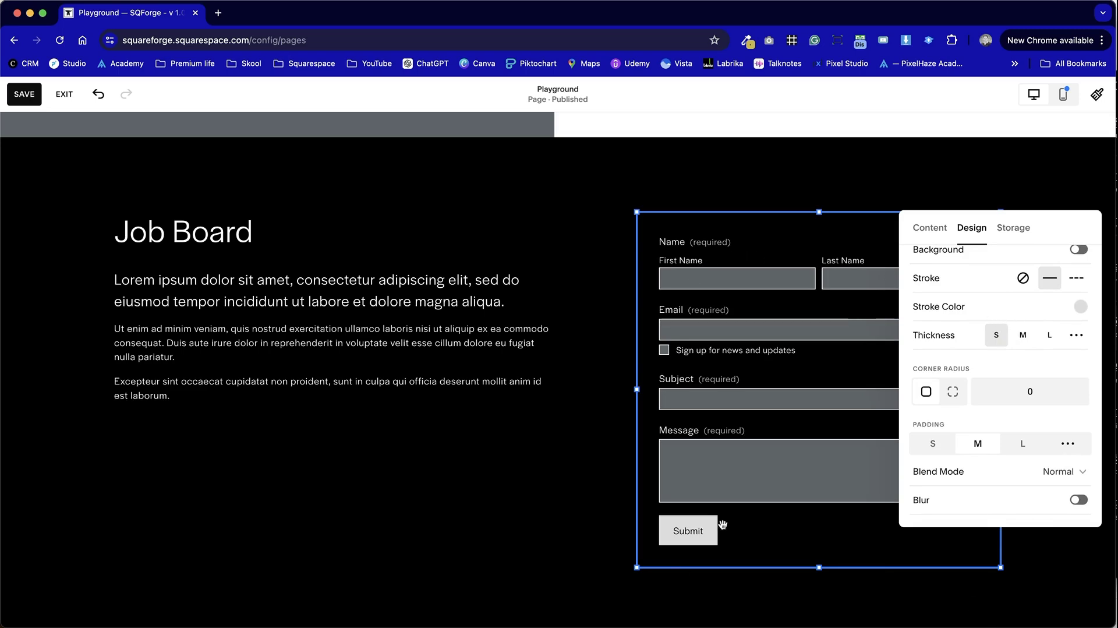
Widen the form block toward the Job Board text by extending its left edge
left_click(555, 466)
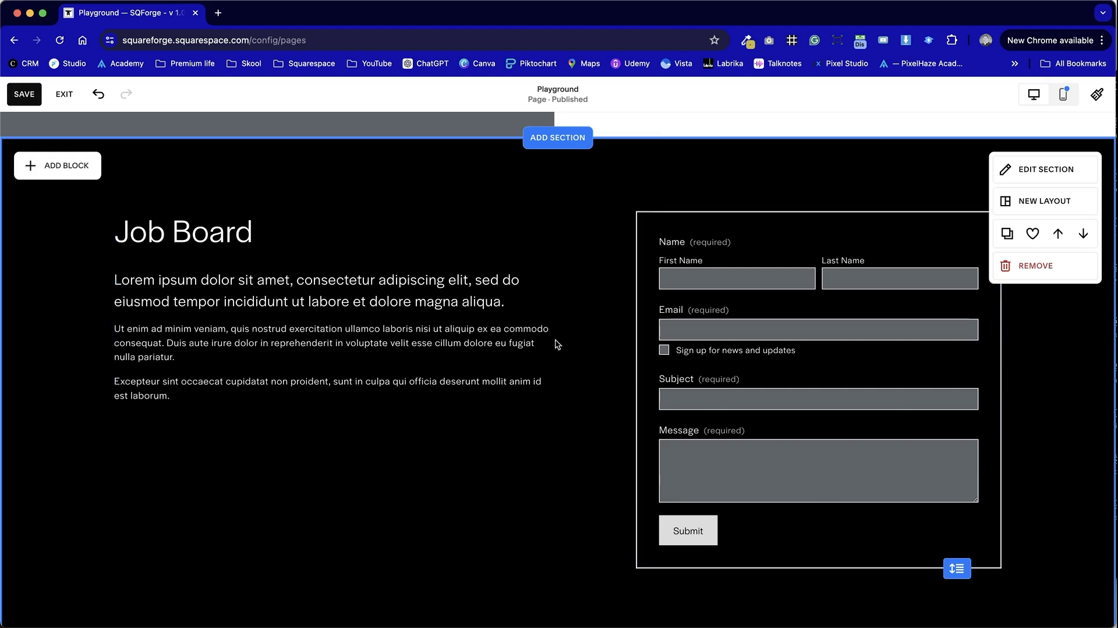
scroll(506, 585, "up", 1)
scroll(506, 585, "down", 2)
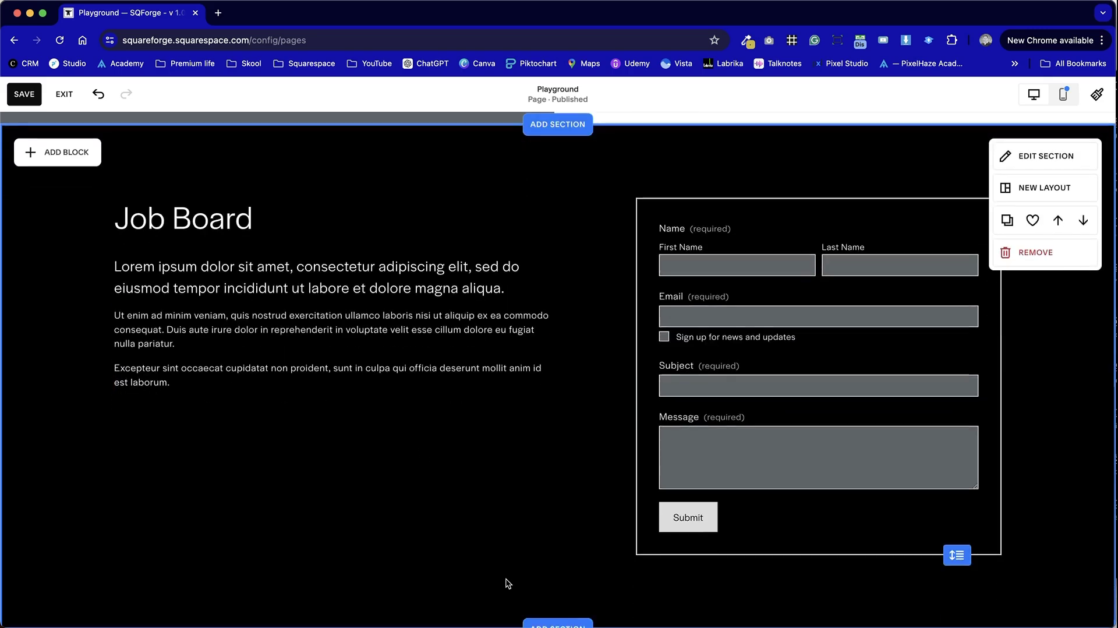
left_click_drag(909, 415, 878, 373)
left_click_drag(633, 390, 560, 391)
left_click(425, 445)
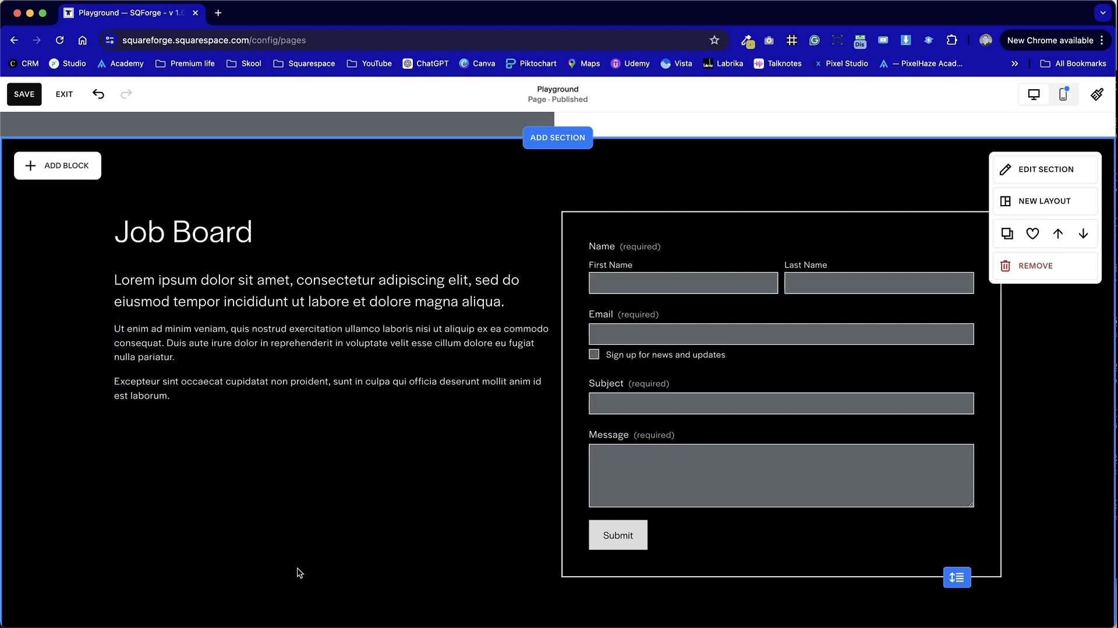
Narrow the Job Board text block from its right edge to leave a gap before the form
left_click(515, 323)
left_click_drag(550, 307, 516, 308)
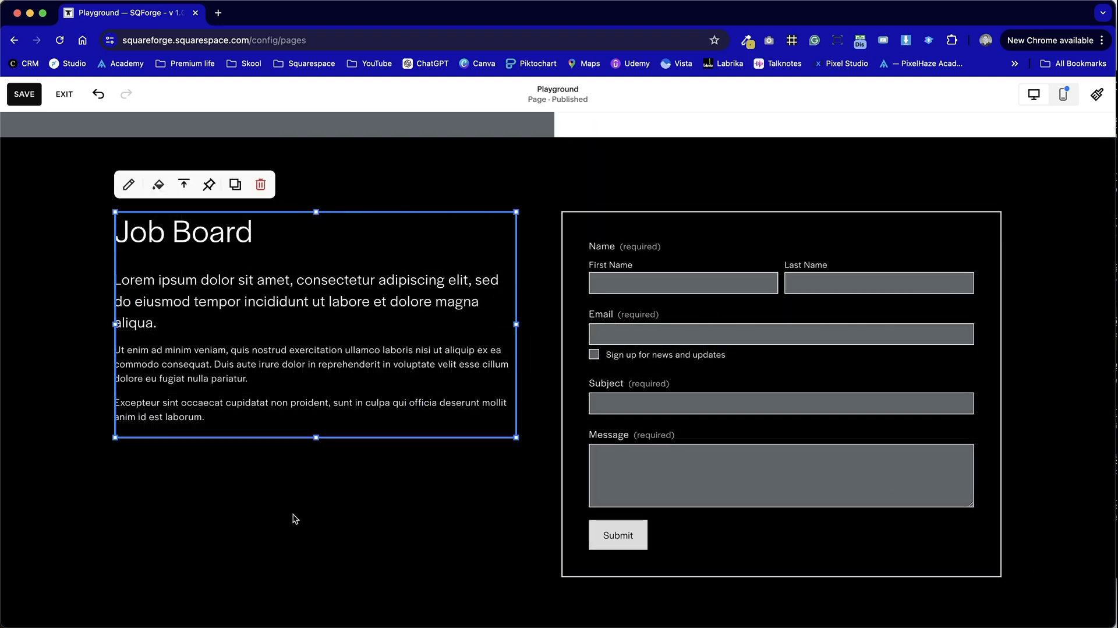
left_click(342, 544)
left_click(357, 349)
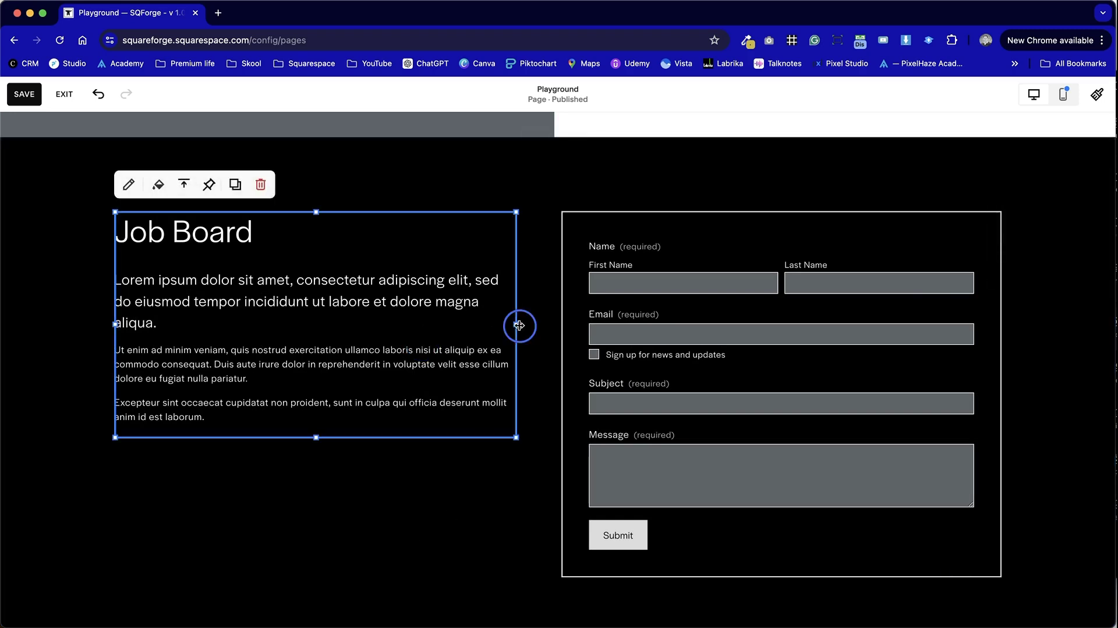
mouse_move(519, 325)
left_mouse_down()
mouse_move(512, 332)
mouse_move(524, 332)
left_mouse_up()
left_click(461, 544)
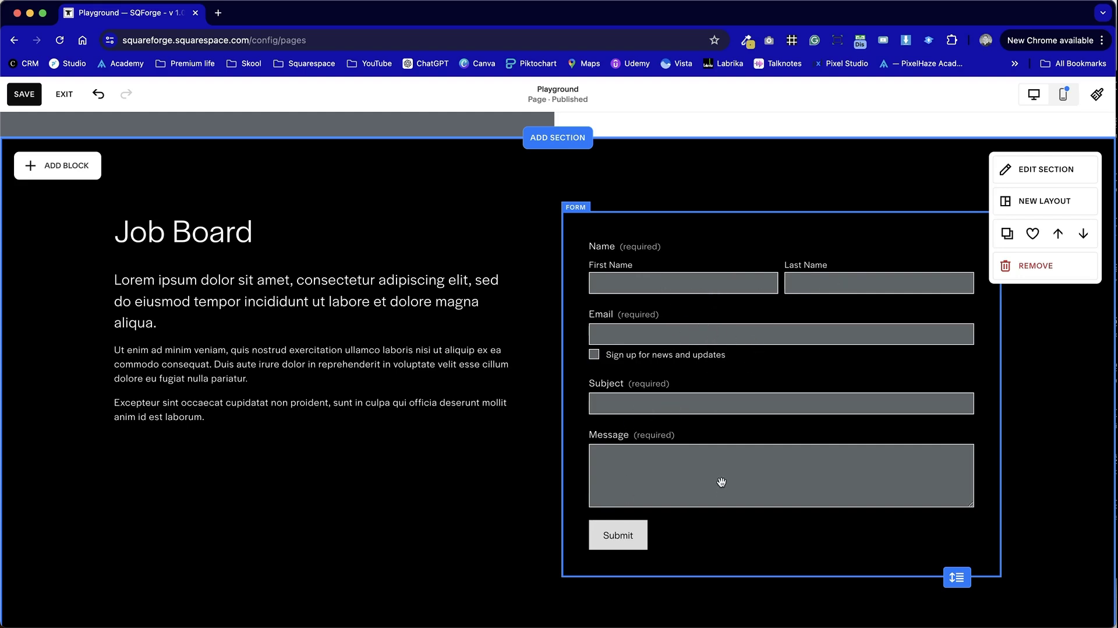
Open the form block's list of fields for editing
left_click(725, 355)
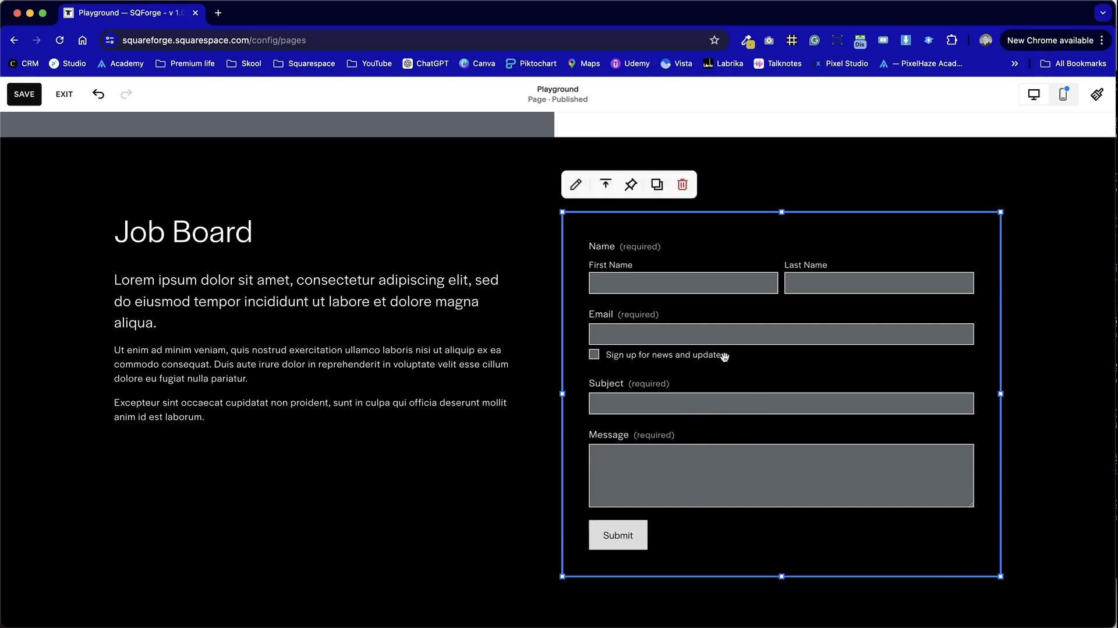
left_click(735, 366)
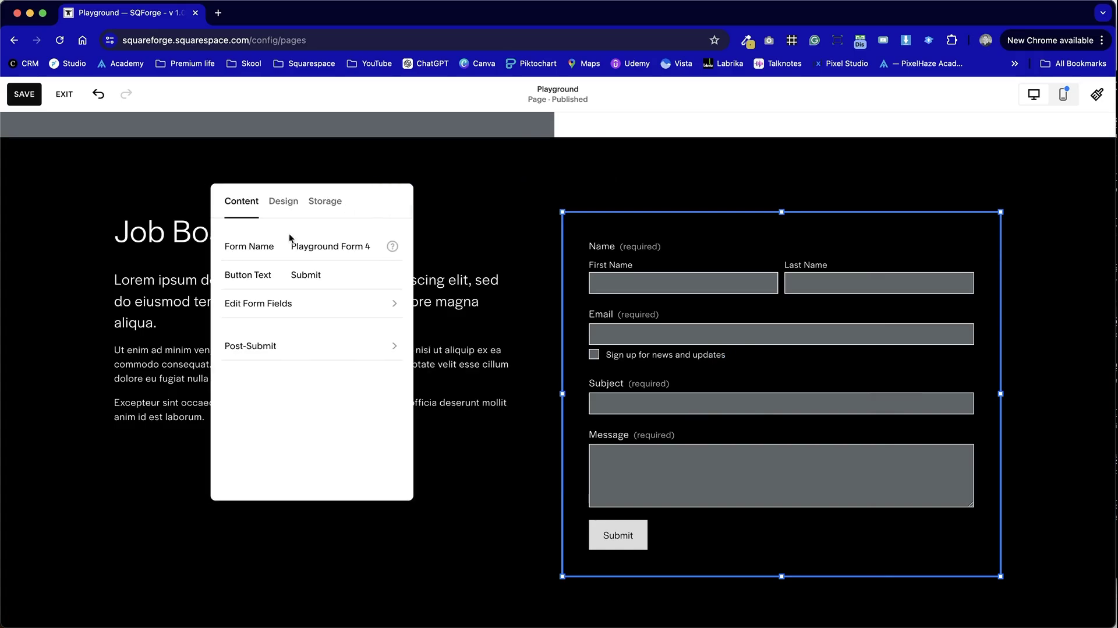
left_click(296, 309)
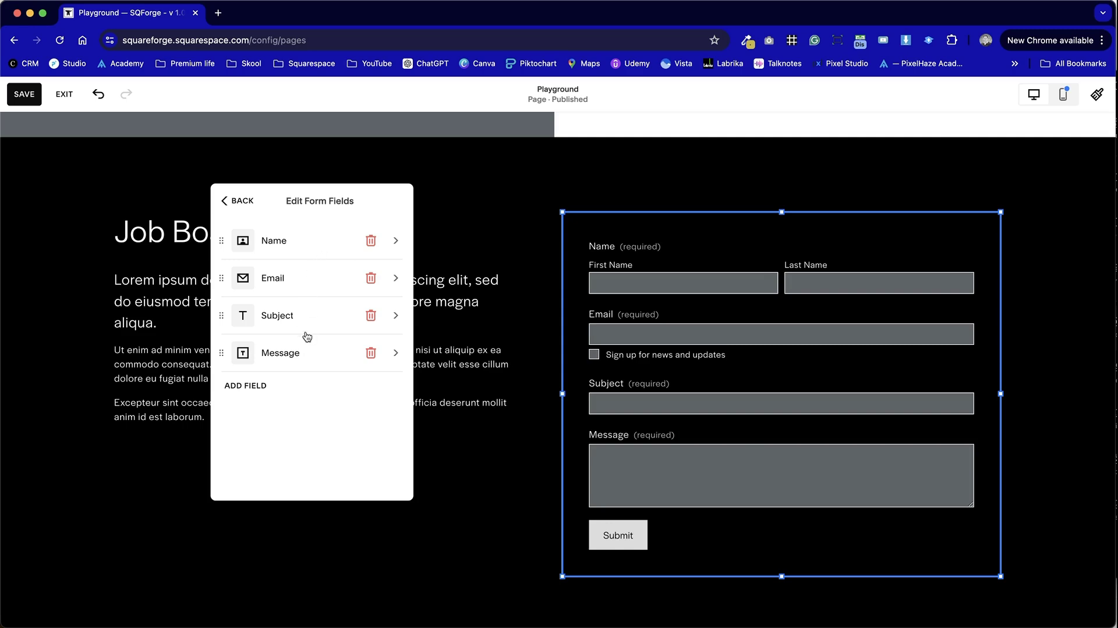
Relabel the form's Subject field as "Job Interested In..."
left_click(306, 335)
left_click_drag(280, 247, 219, 242)
type("Job Interese")
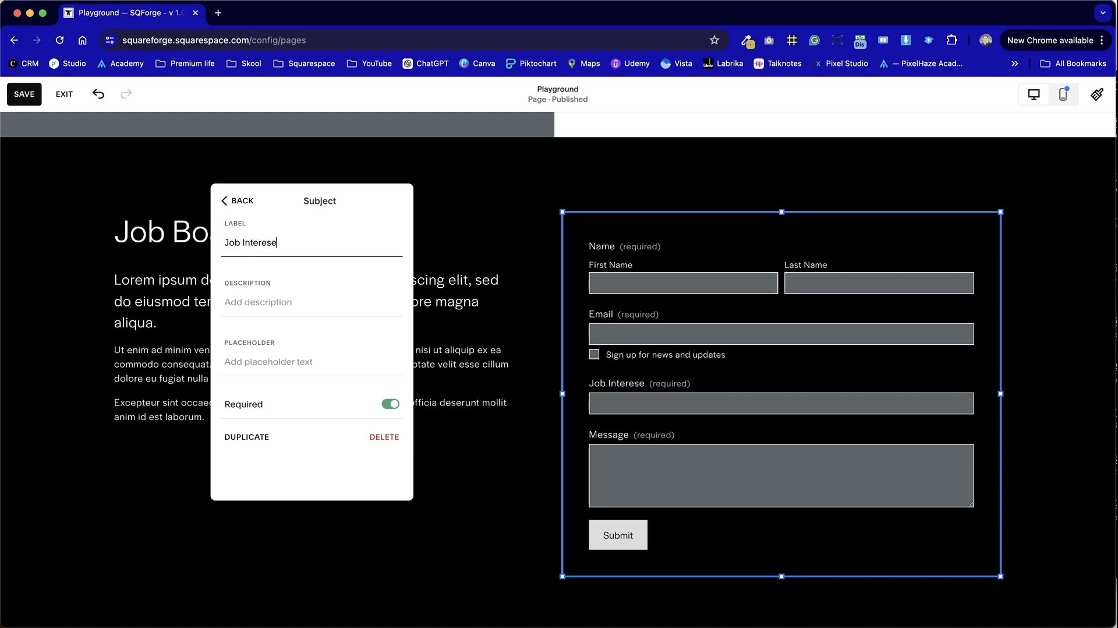
key("BackSpace")
type("ted In...")
left_click(315, 362)
left_click(237, 485)
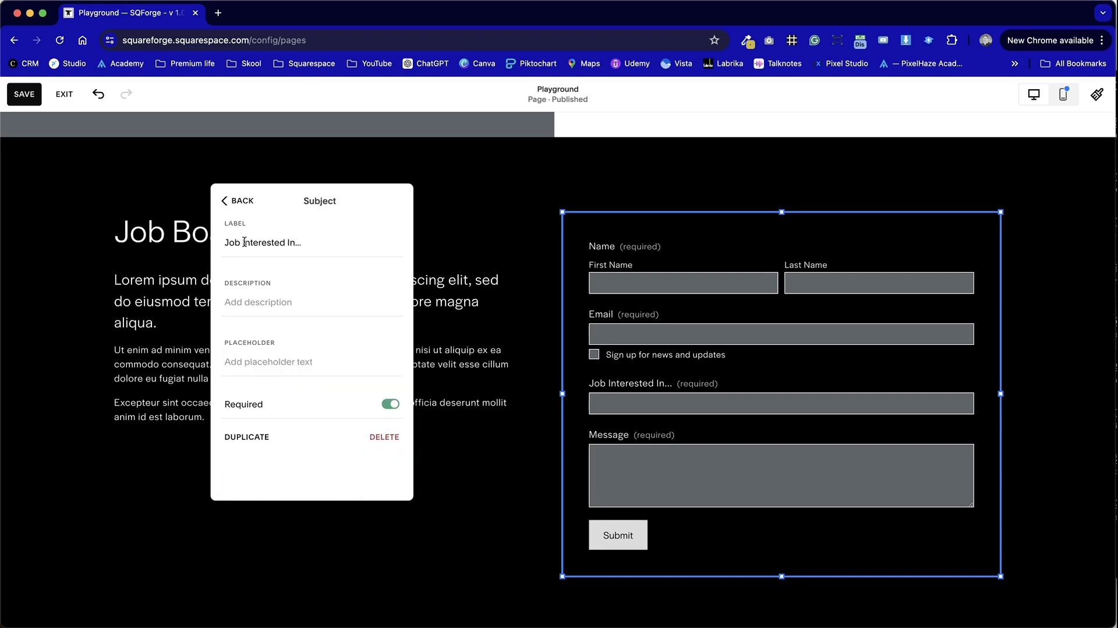
left_click(237, 202)
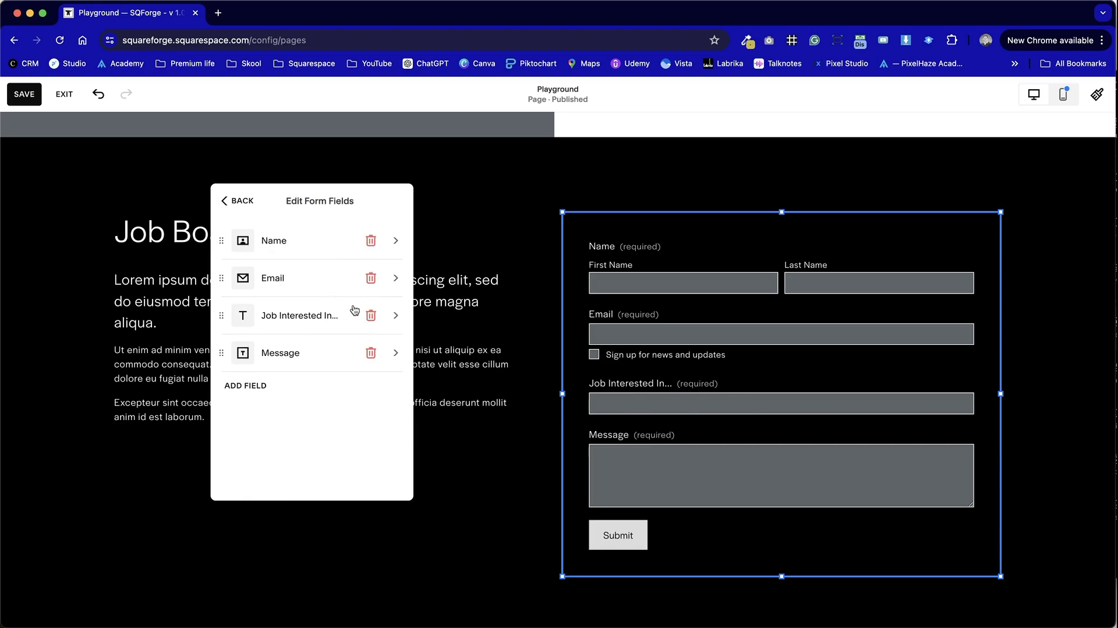
Add a Dropdown field to the form and delete the "Job Interested In..." text field
left_click(265, 386)
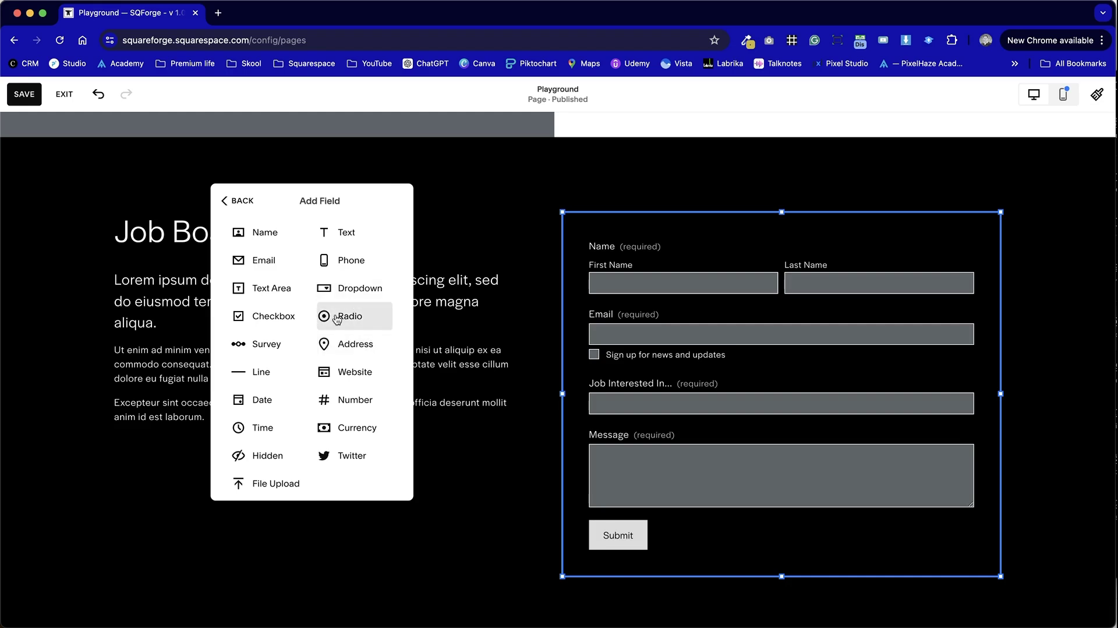
left_click(348, 292)
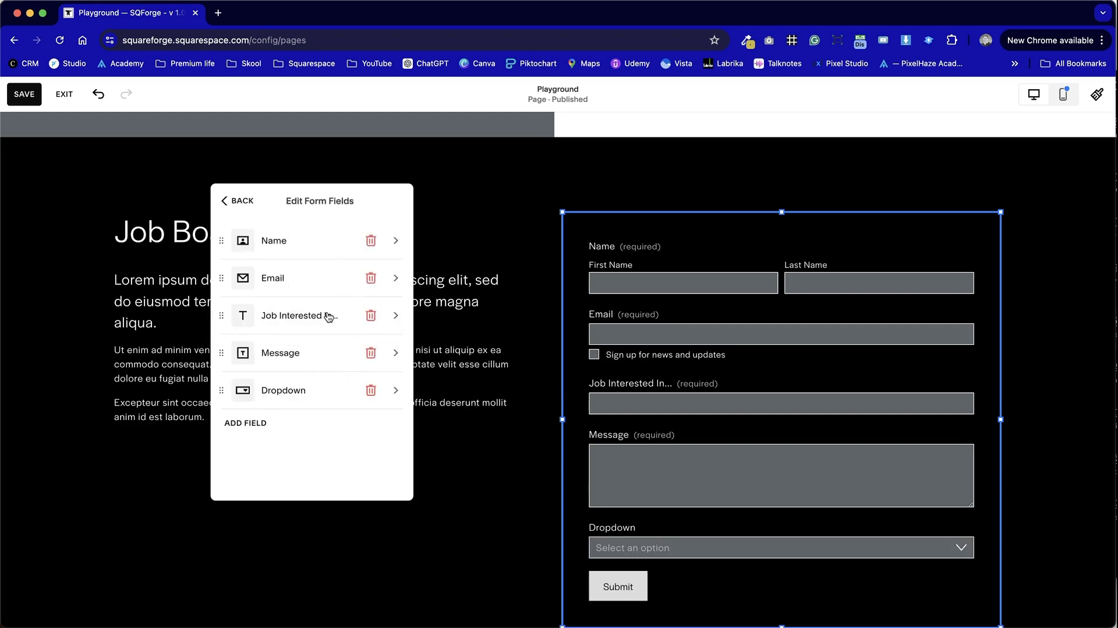
left_click(370, 316)
Label the dropdown field "Interested in", add the description "What role are you interested in?" and make it required
left_click(295, 353)
left_click(299, 245)
key("super+a")
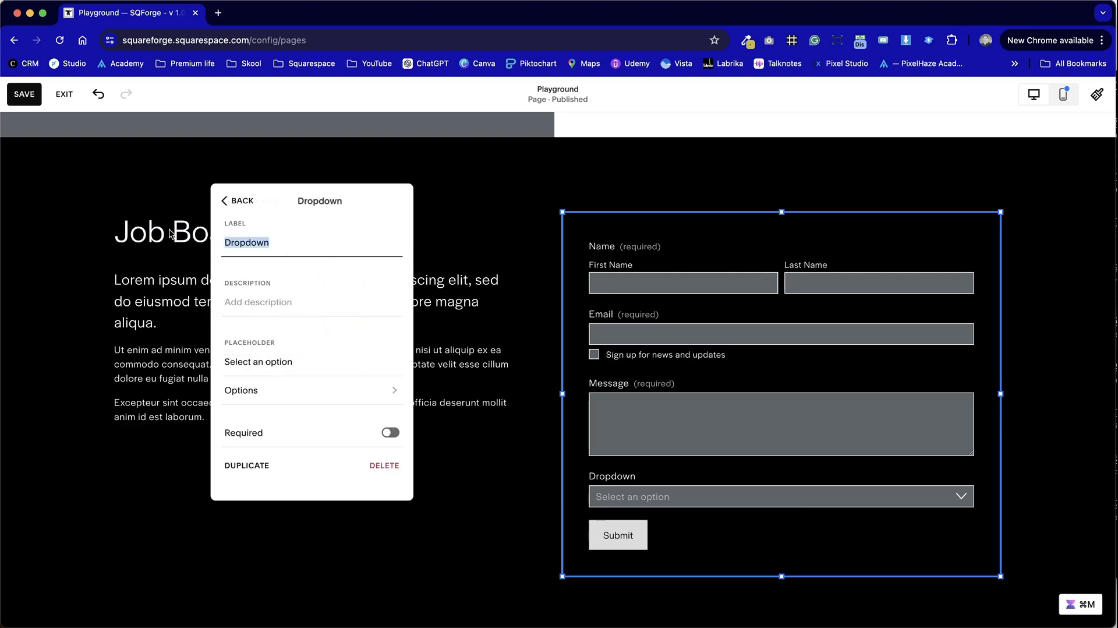
type("Interester")
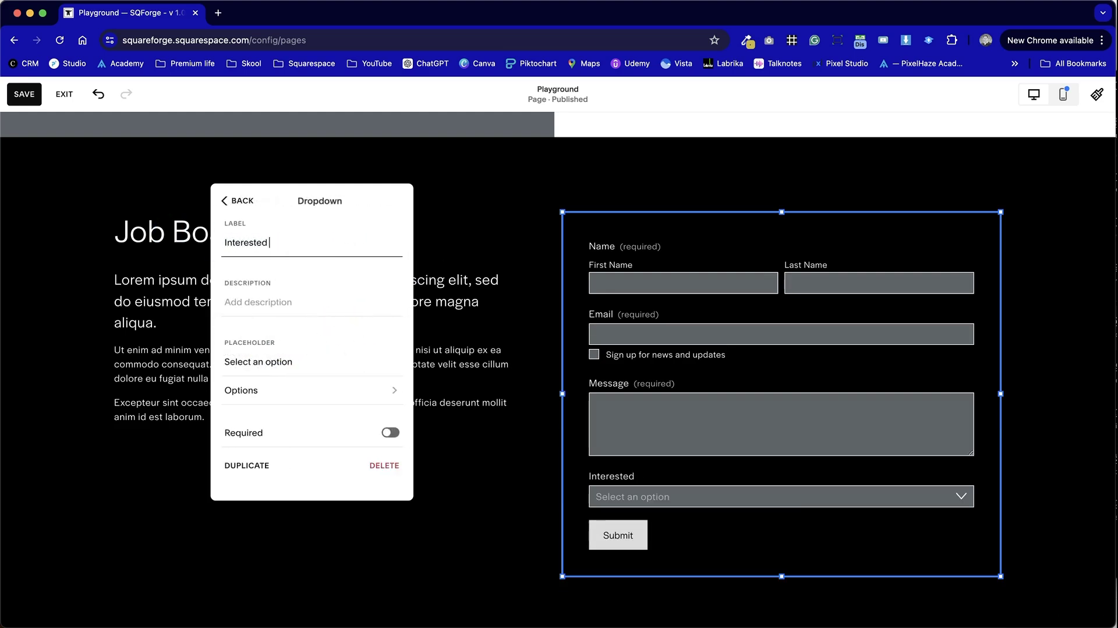
type(" in")
left_click(249, 296)
type("What rol")
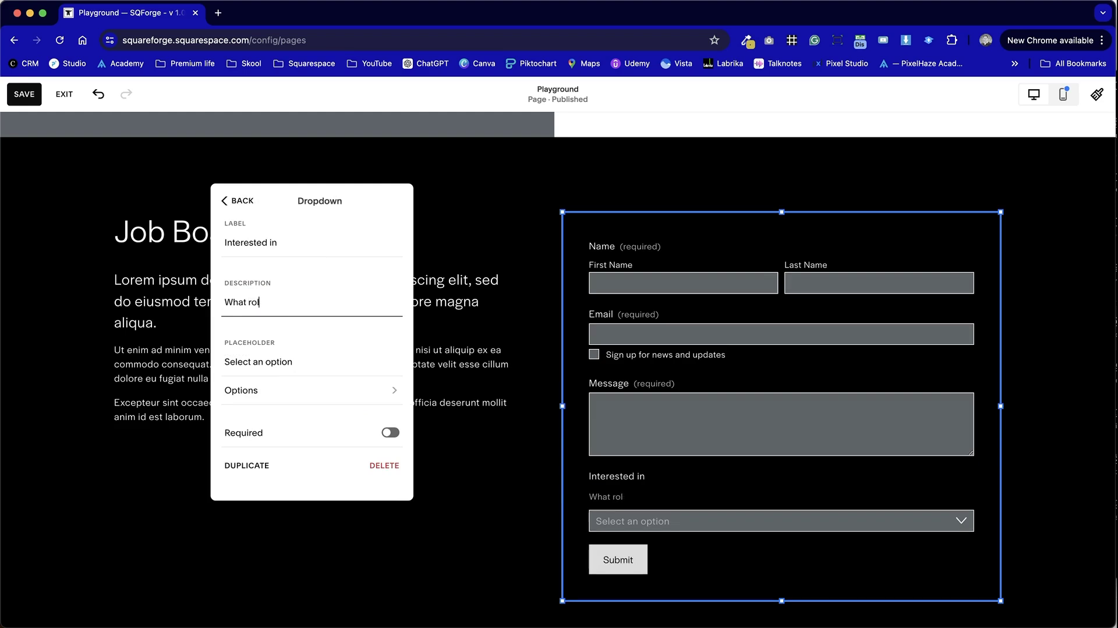
type("e are you interested in?")
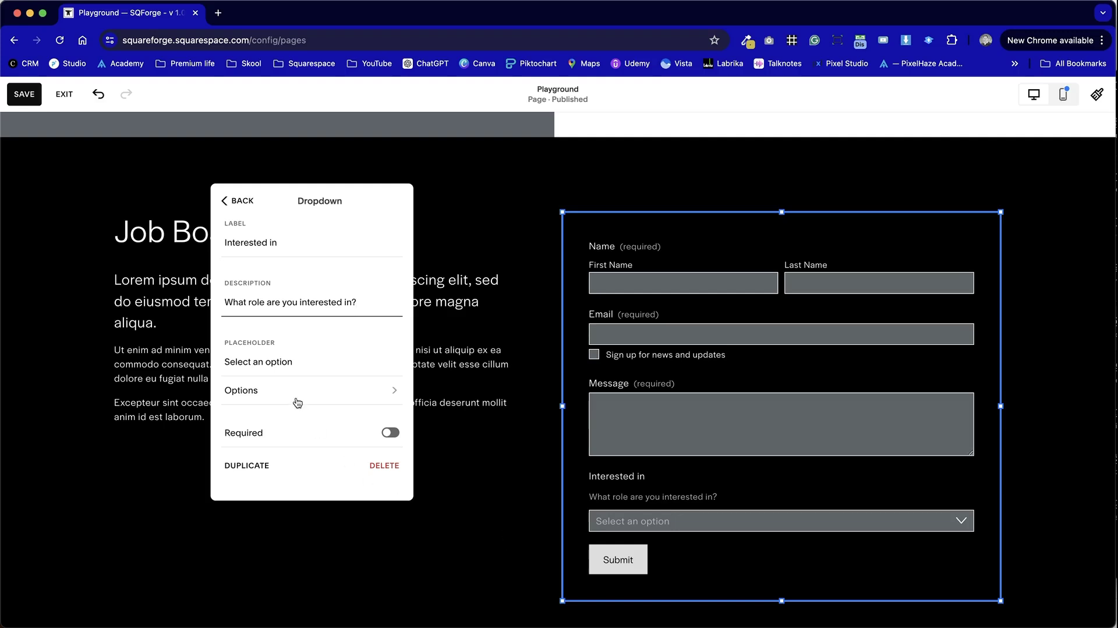
left_click(388, 432)
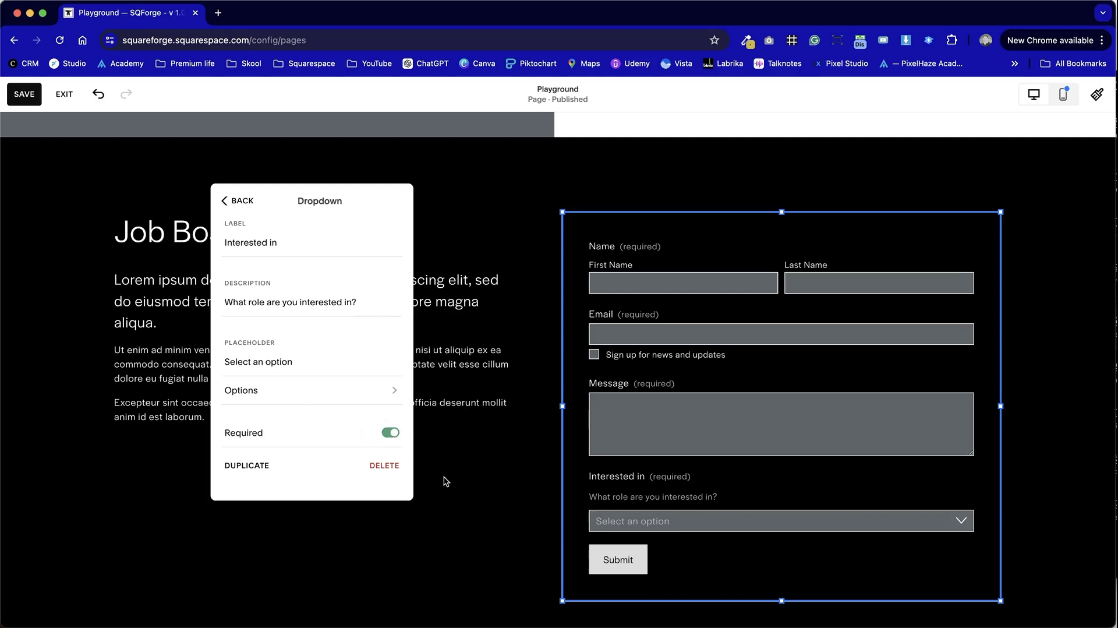
Rename the dropdown's two options to "Designer" and "Front-end developer"
left_click(315, 390)
left_click(269, 235)
triple_click(237, 232)
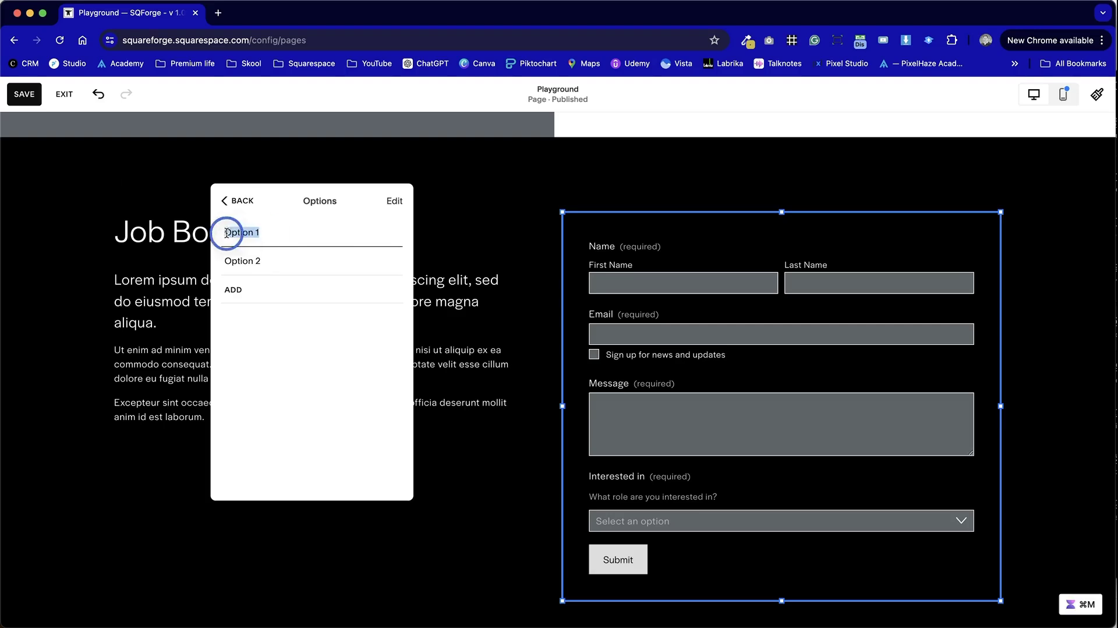
type("Designer")
left_click(267, 258)
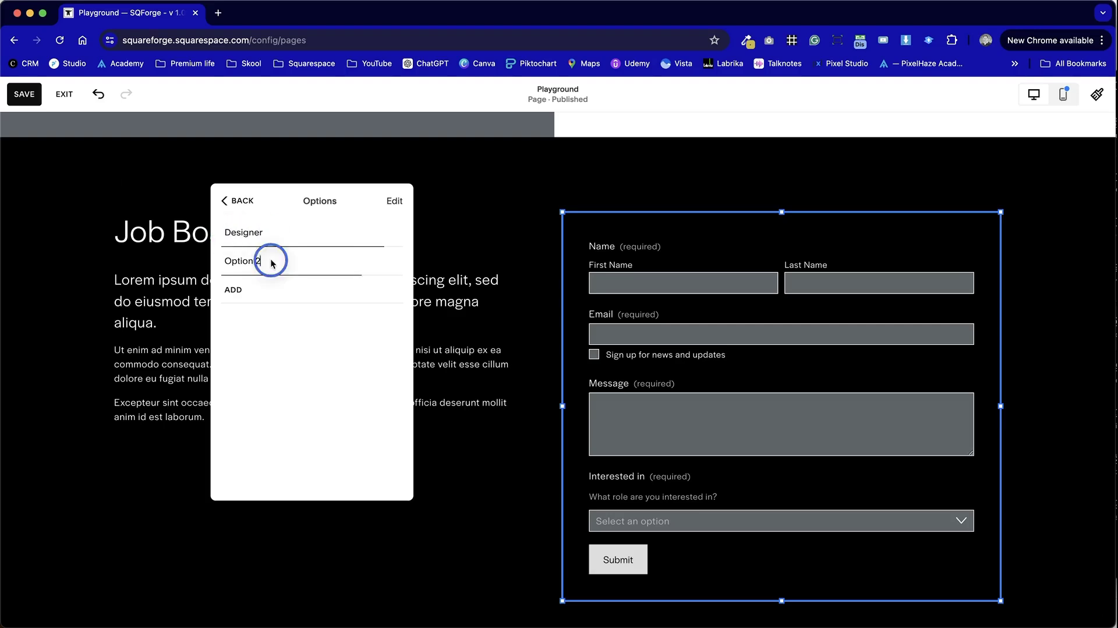
key("super+a")
type("Fr")
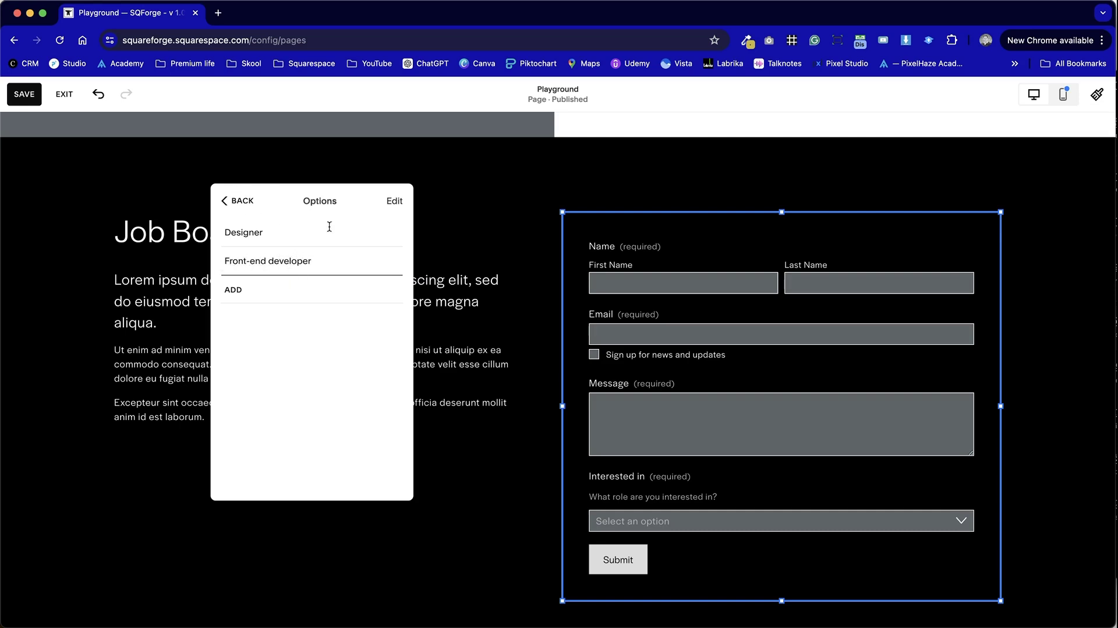
left_click(240, 200)
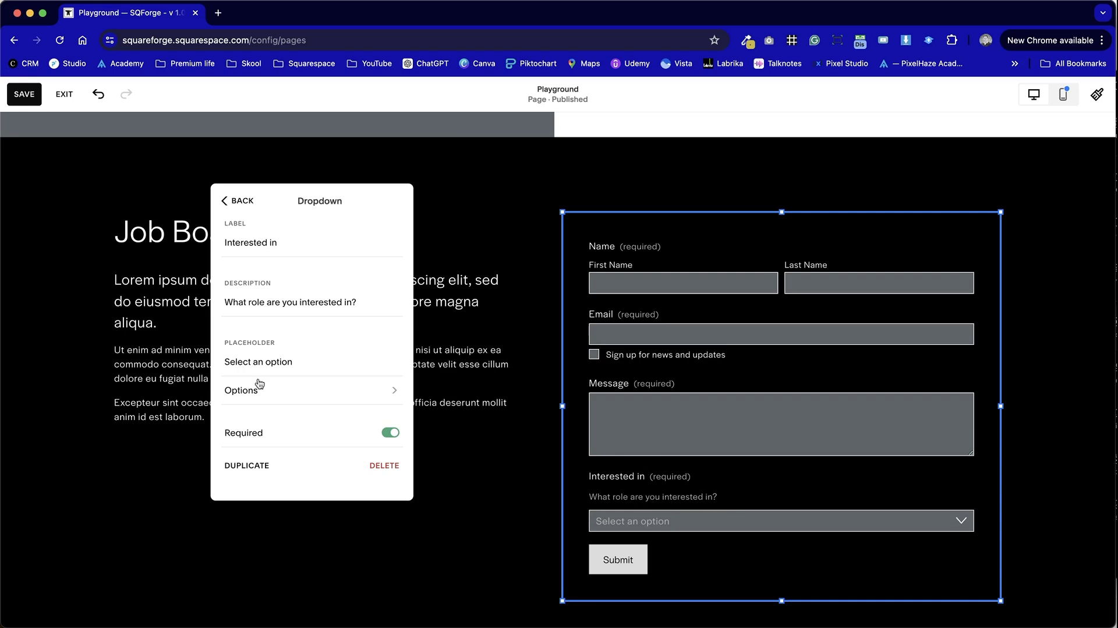
Relabel the Message field "Elevator Pitch" and add the description "Tell us why you are perfect for this role."
left_click(240, 201)
left_click(312, 319)
double_click(225, 242)
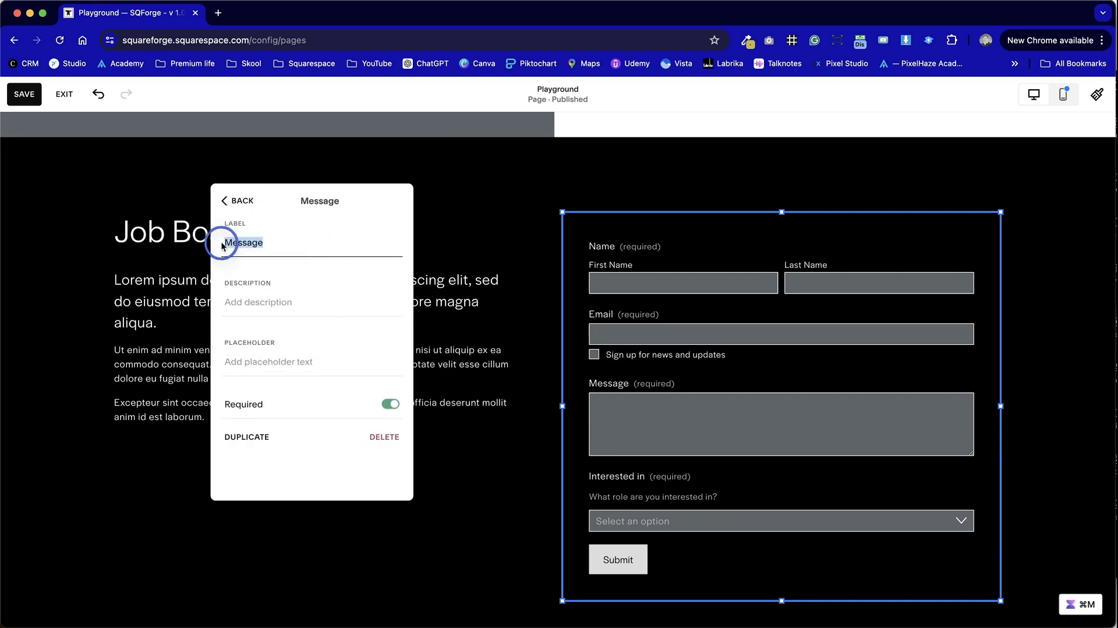
type("Elevator p")
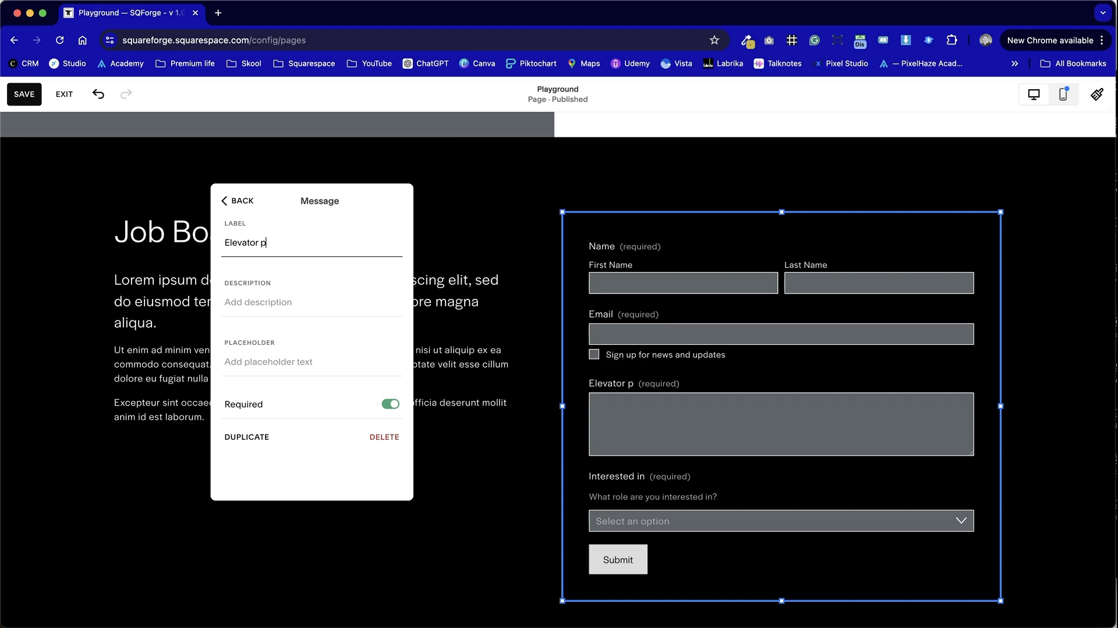
key("BackSpace")
type("Pitch")
left_click(261, 301)
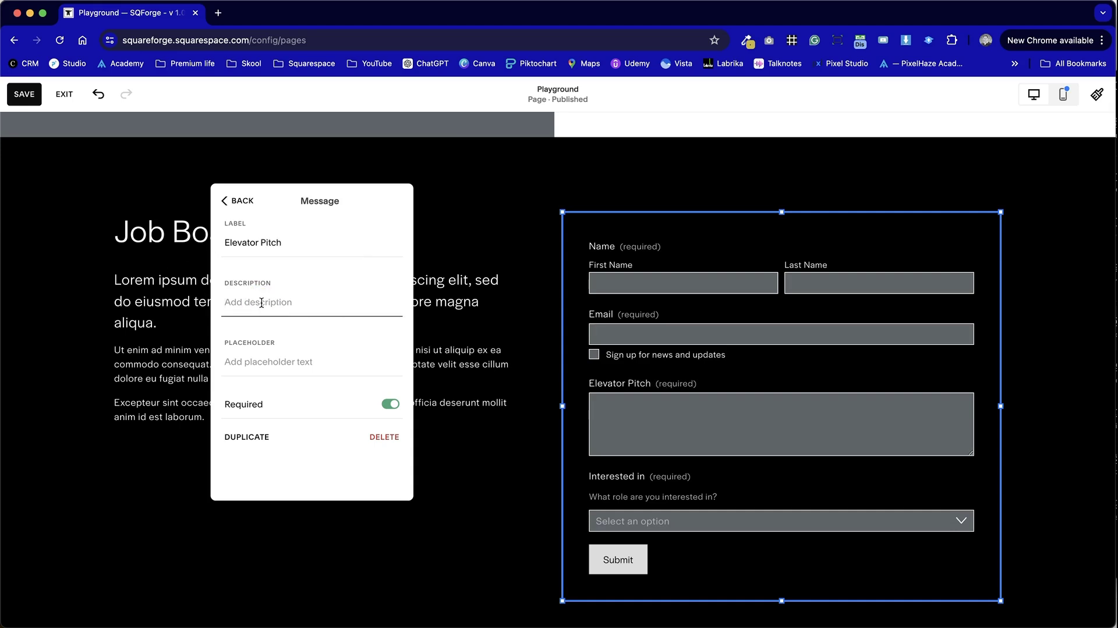
type("Te")
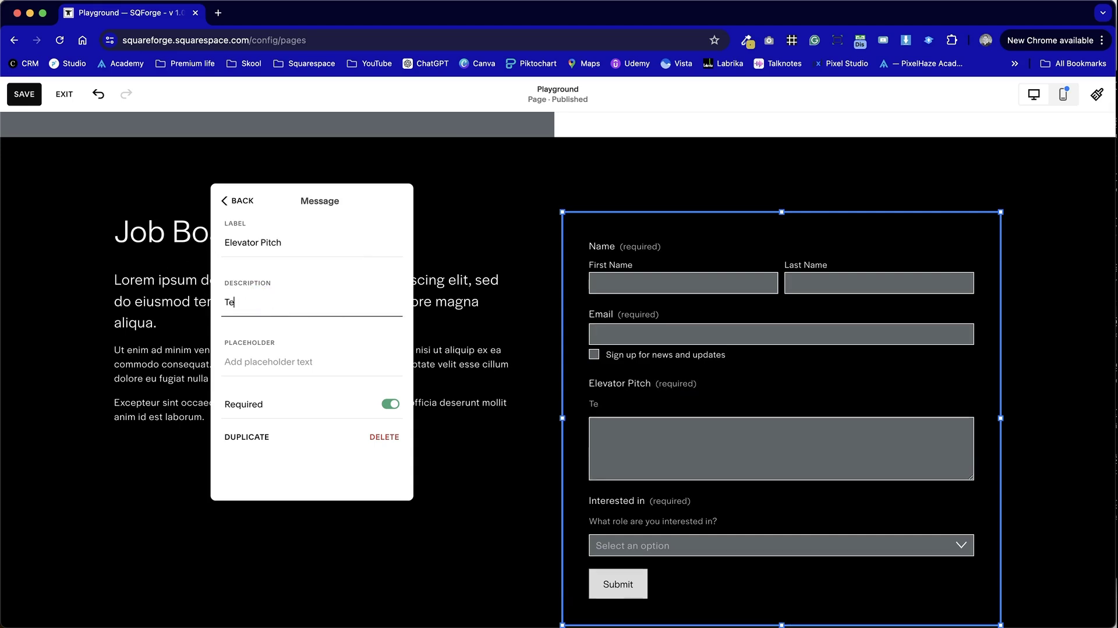
type("ll us why you are per")
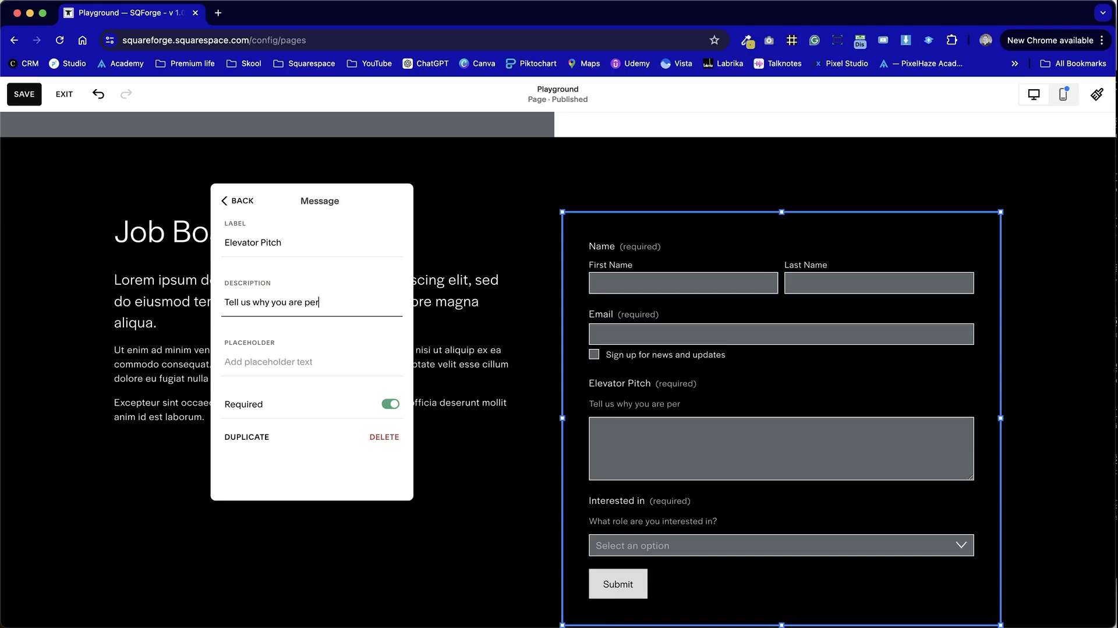
type("fect for this role.")
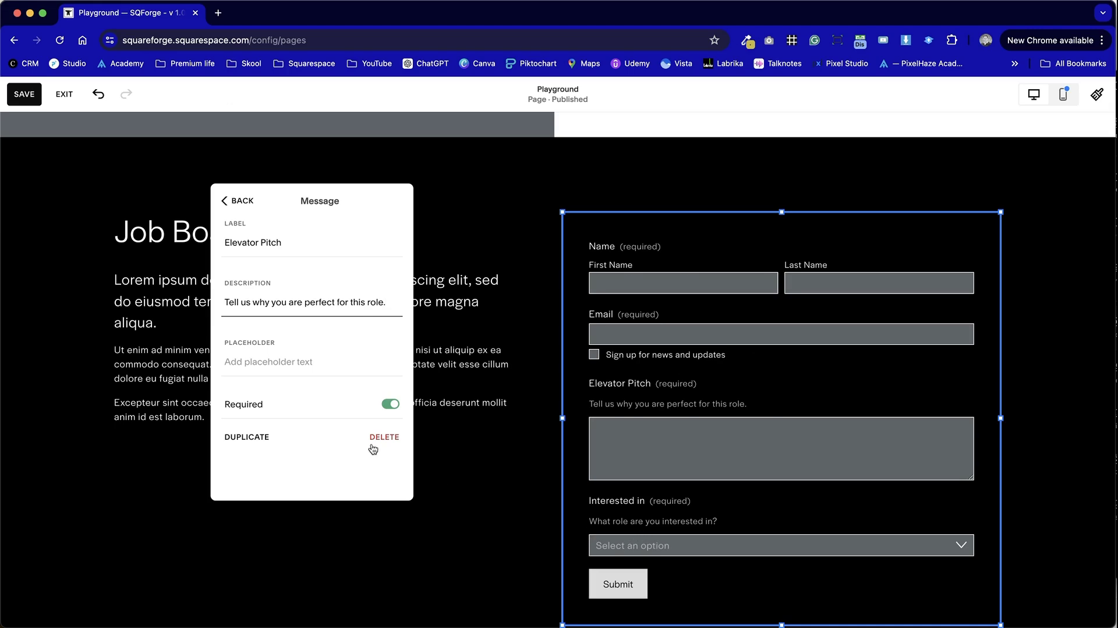
left_click(241, 204)
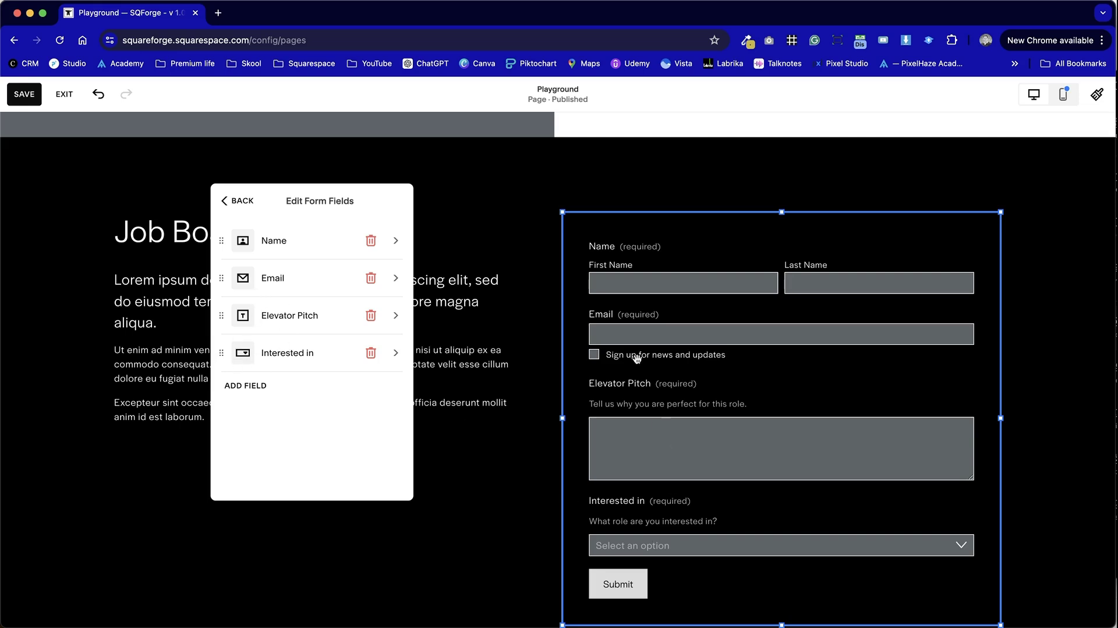
Move the "Interested in" field above "Elevator Pitch" and add a File Upload field to the form
left_click_drag(221, 356, 221, 308)
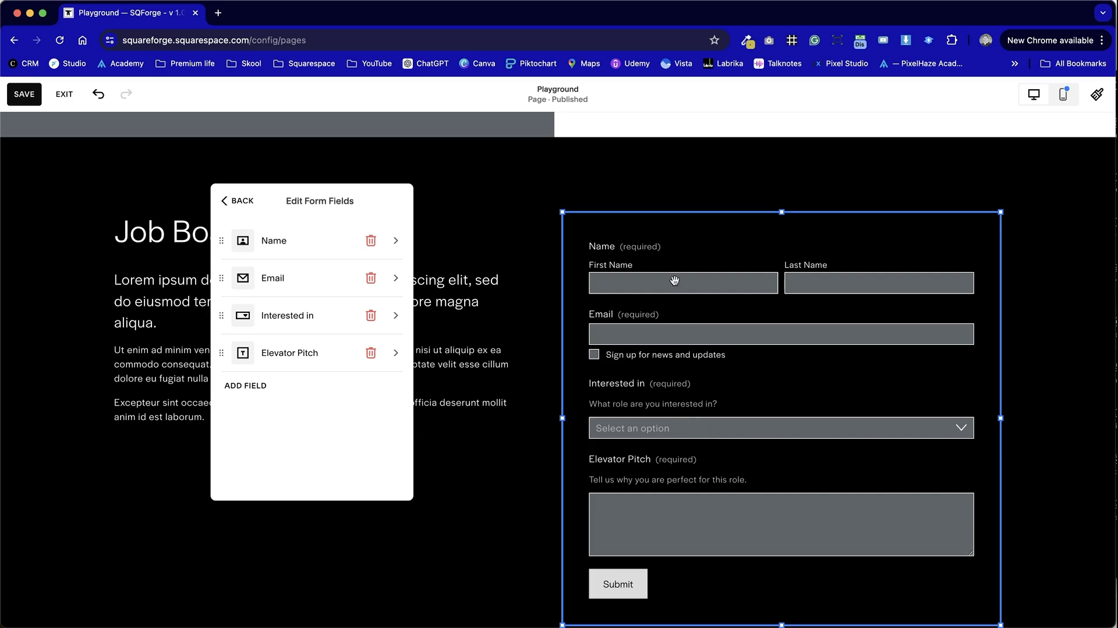
left_click(247, 377)
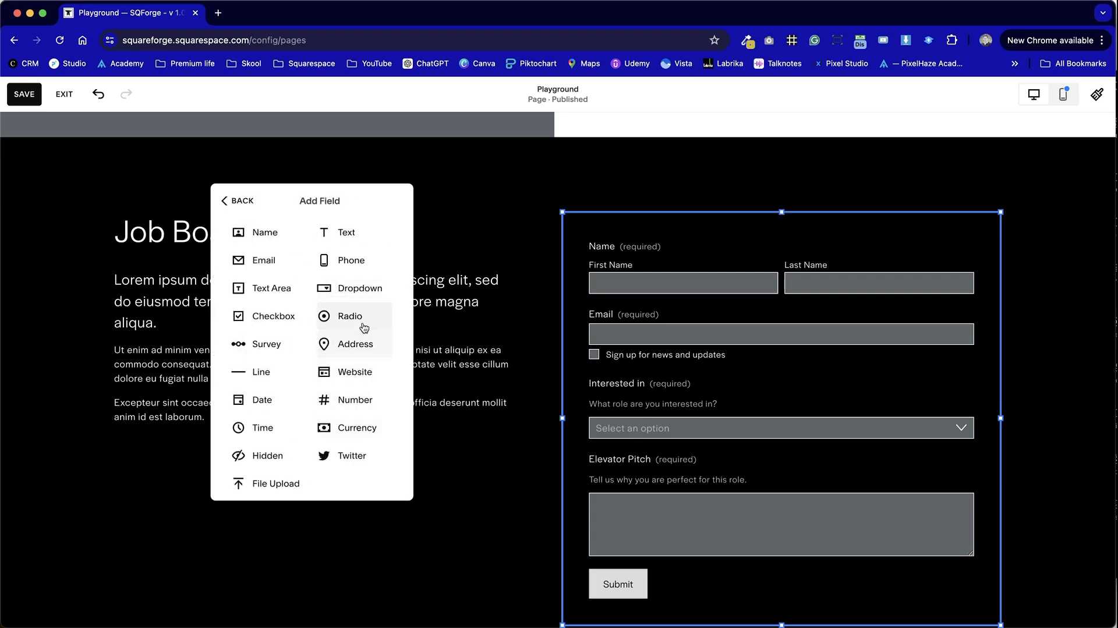
scroll(277, 490, "down", 1)
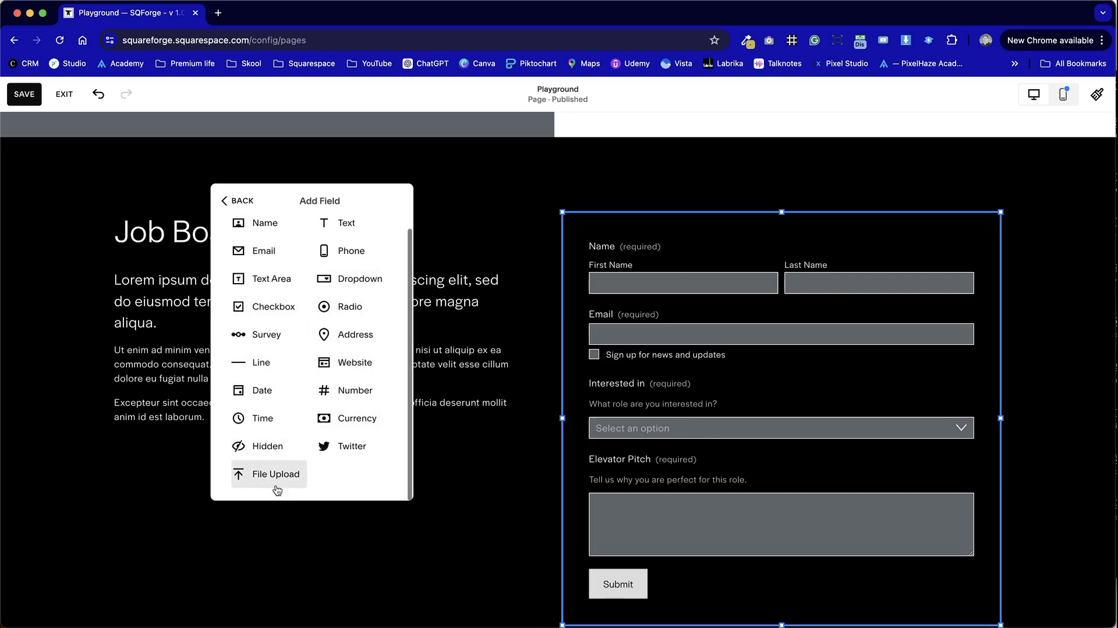
left_click(277, 474)
scroll(678, 464, "down", 3)
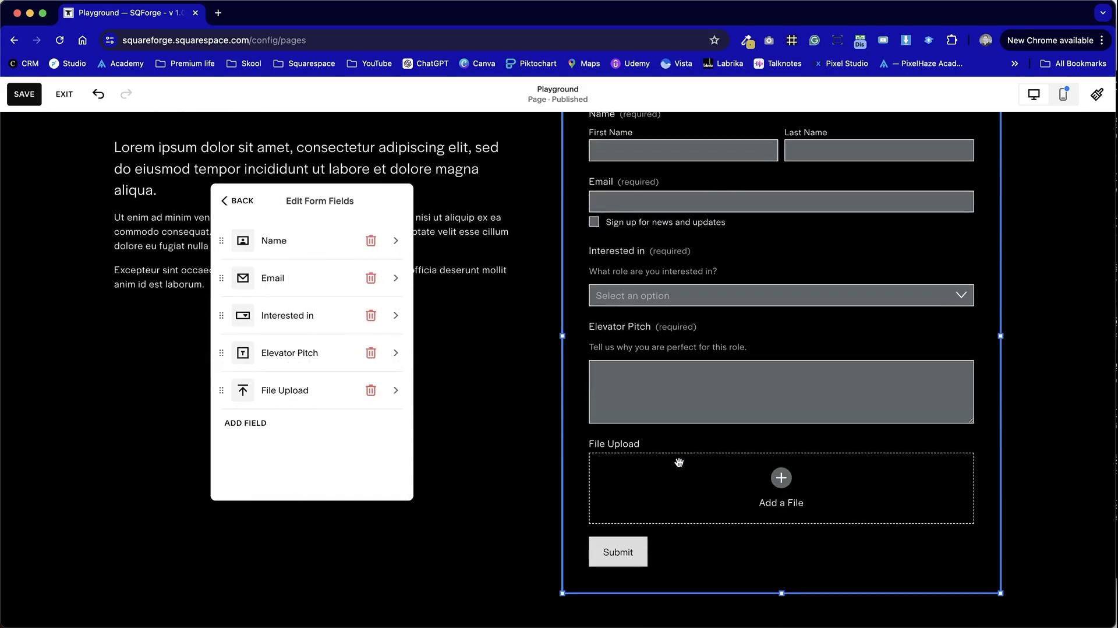
Label the File Upload field "Upload Your CV", add the description "PDF or Word Document" and make it required
left_click(339, 381)
left_click_drag(275, 243, 207, 249)
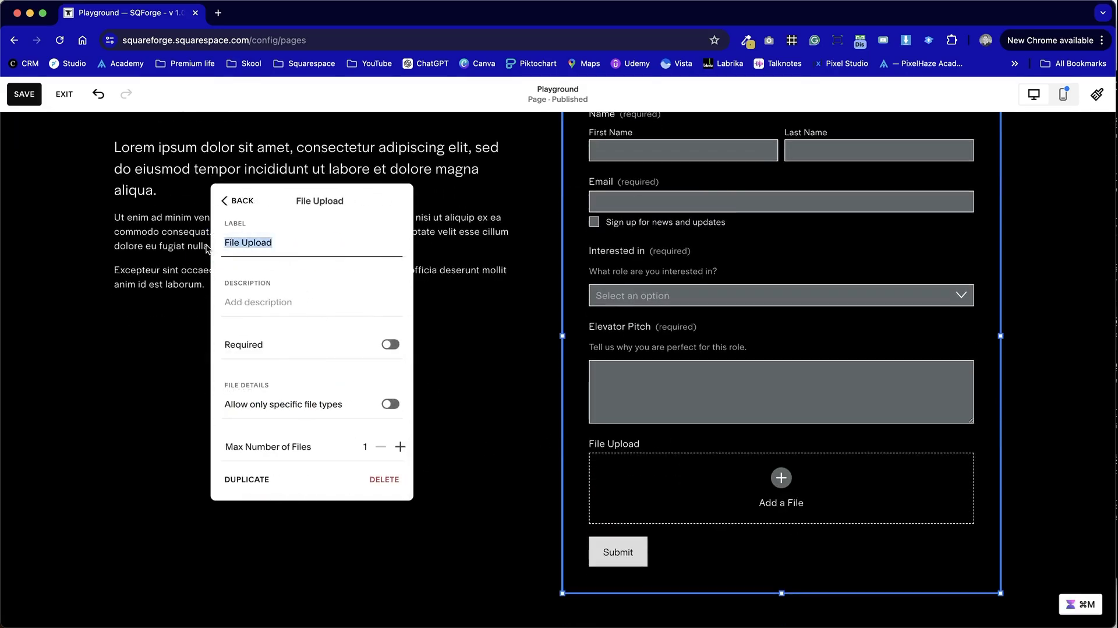
type("Upload Your CV")
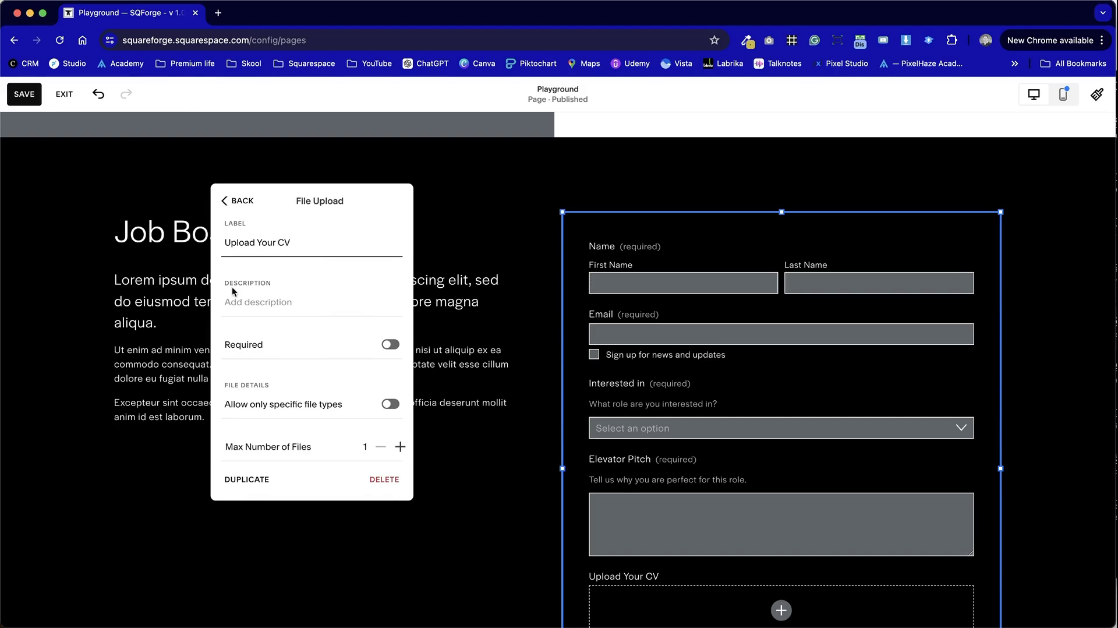
left_click(232, 291)
type("PDF or")
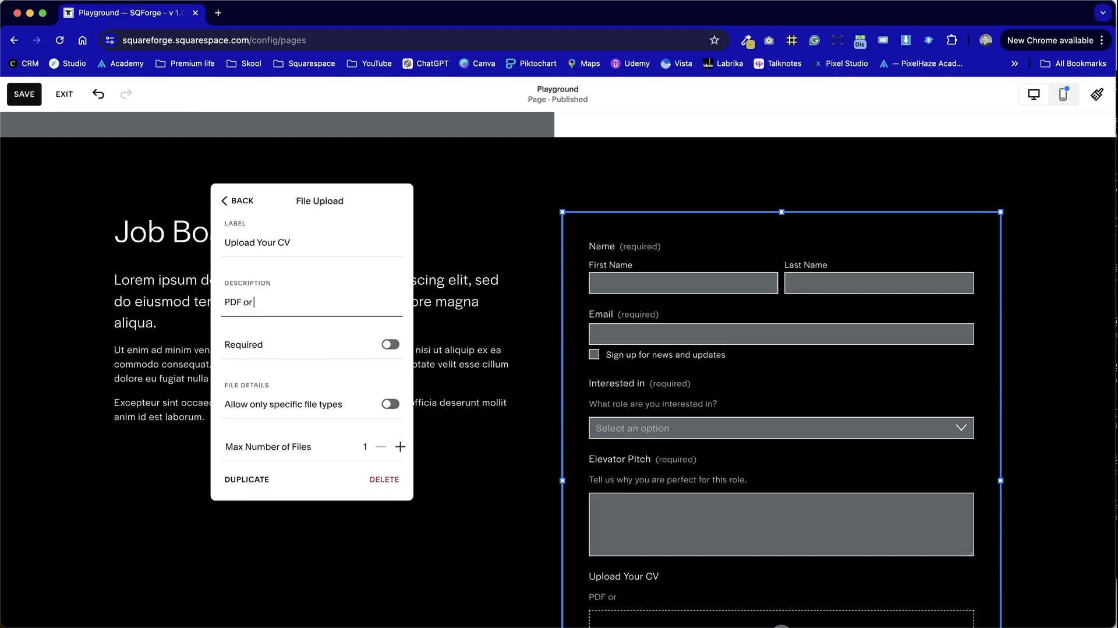
type(" Word Document")
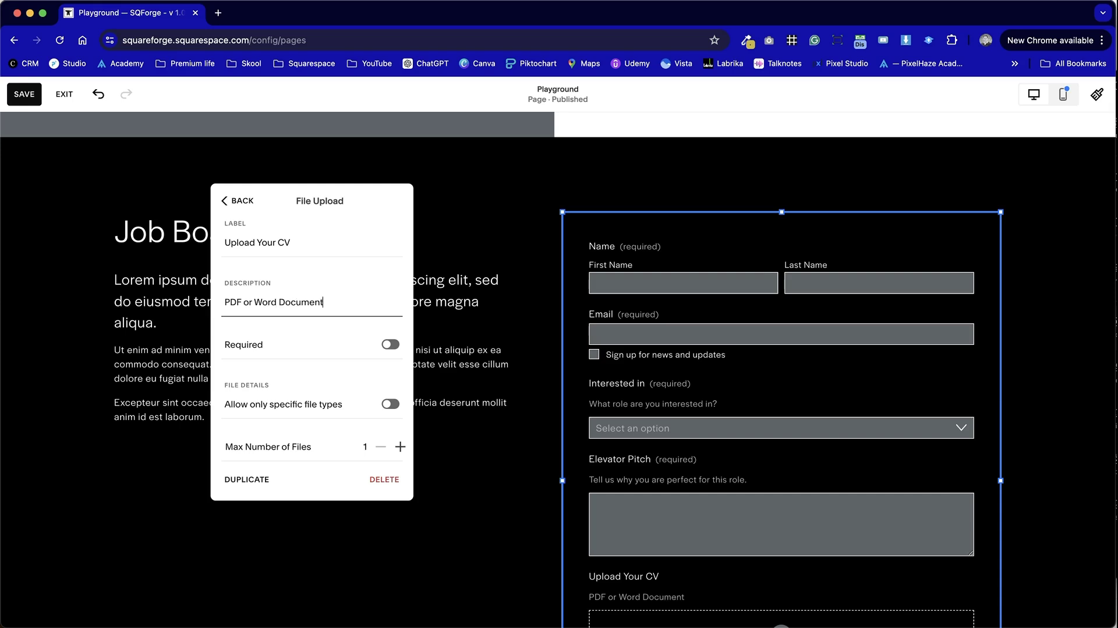
left_click(388, 344)
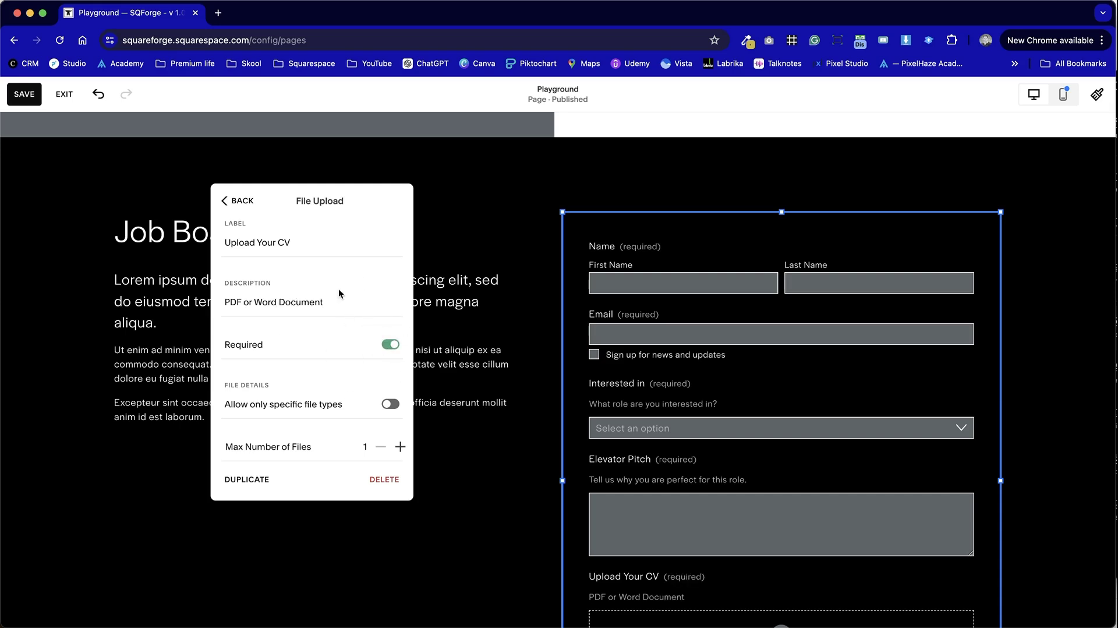
Restrict the CV upload field to Document file types and increase its maximum number of files
left_click(389, 403)
scroll(320, 428, "down", 3)
scroll(315, 429, "down", 2)
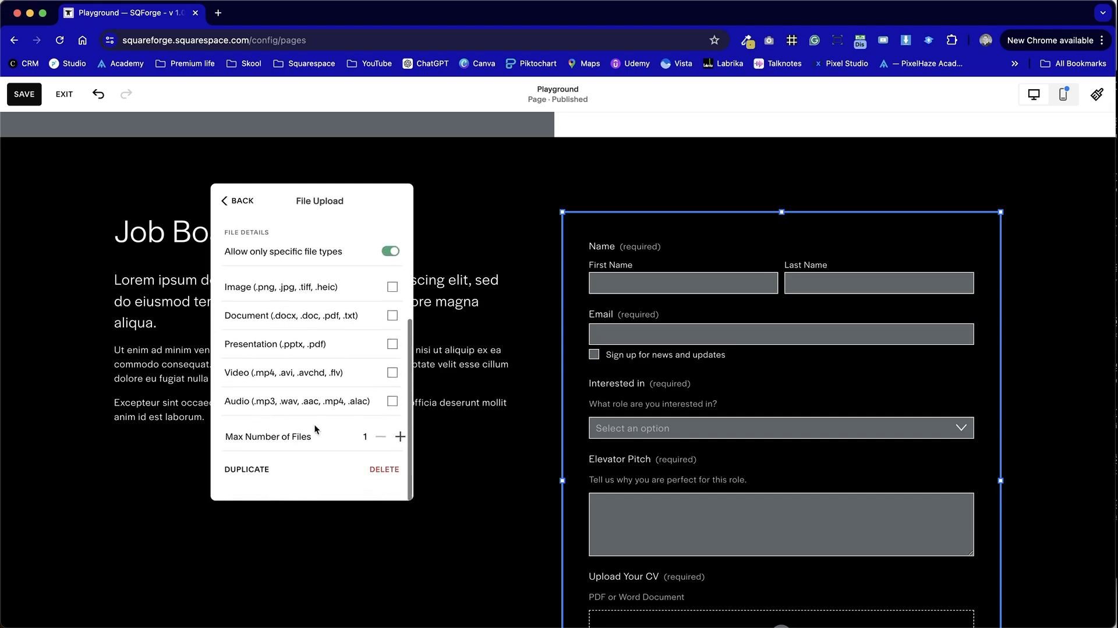
left_click(392, 315)
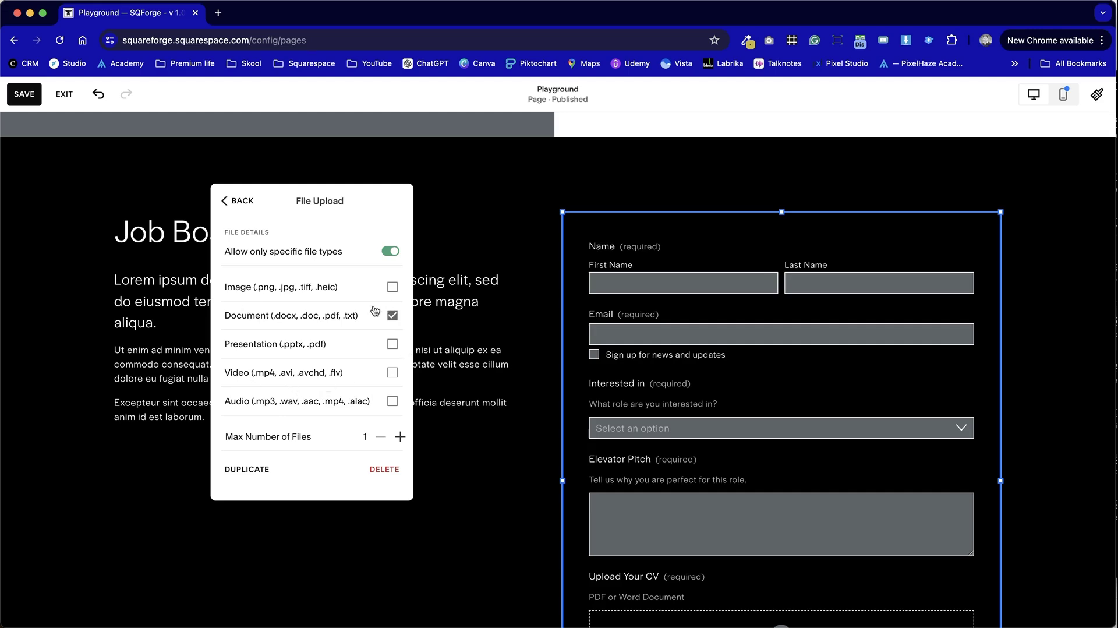
left_click(400, 436)
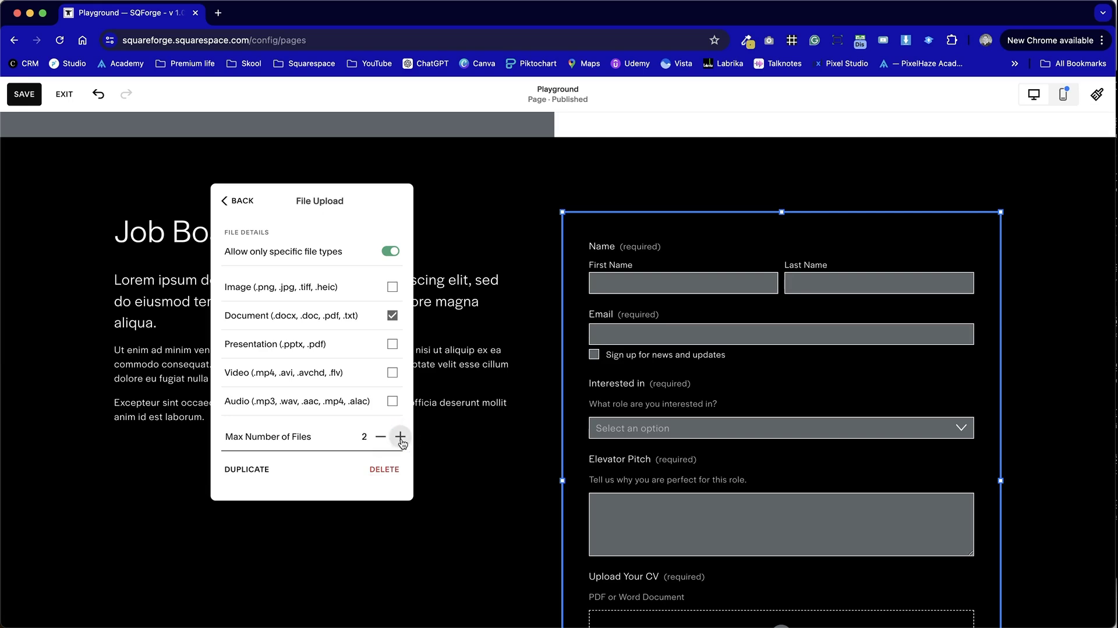
left_click(400, 436)
scroll(525, 424, "down", 4)
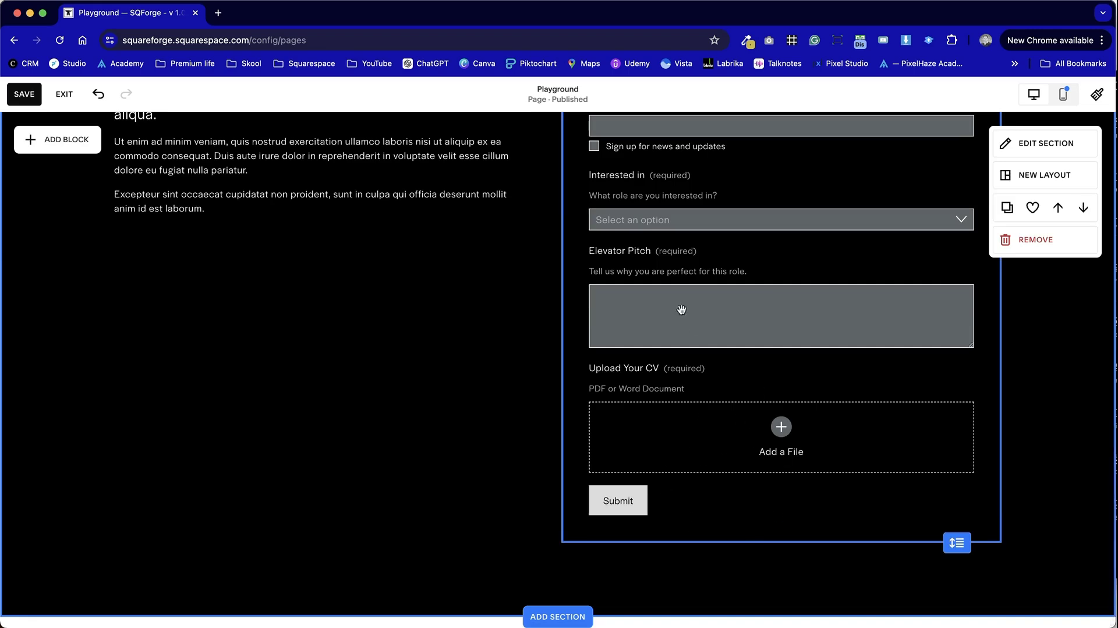
Review the form block's design settings, including form style, button style and alignment, stroke, corner radius and padding
scroll(582, 359, "up", 2)
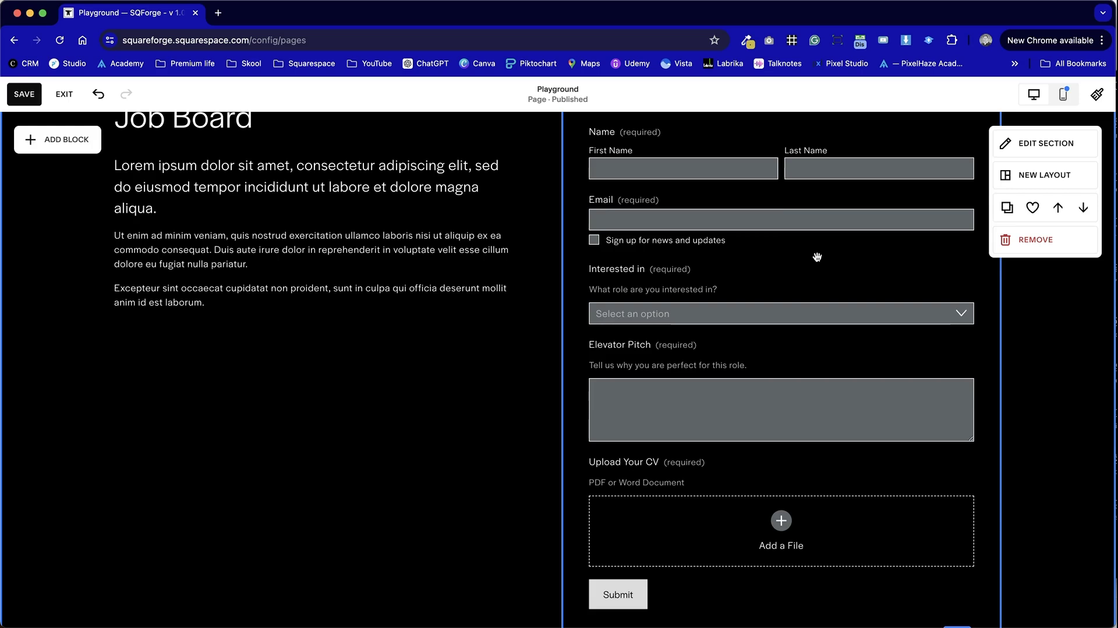
scroll(814, 245, "up", 1)
left_click(810, 183)
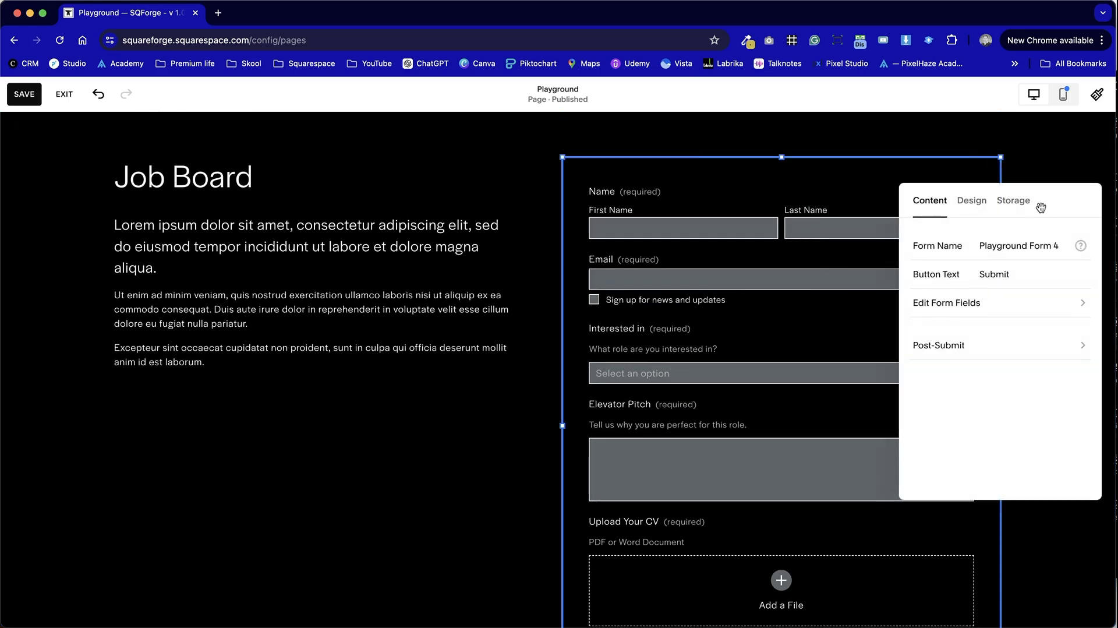
left_click_drag(1075, 205, 454, 222)
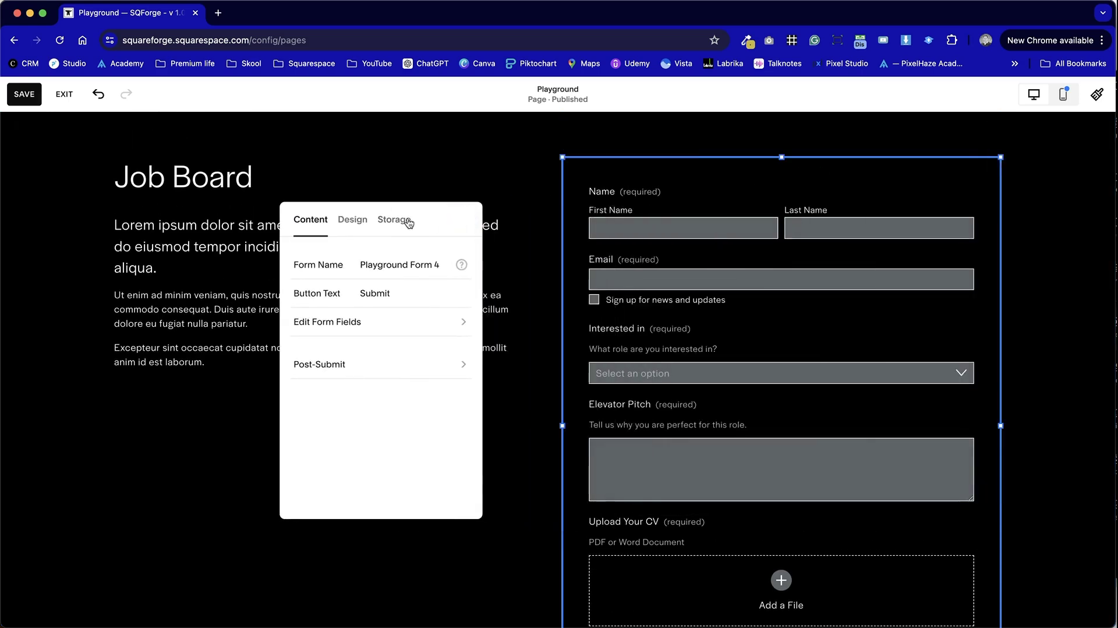
left_click(369, 220)
scroll(368, 436, "down", 4)
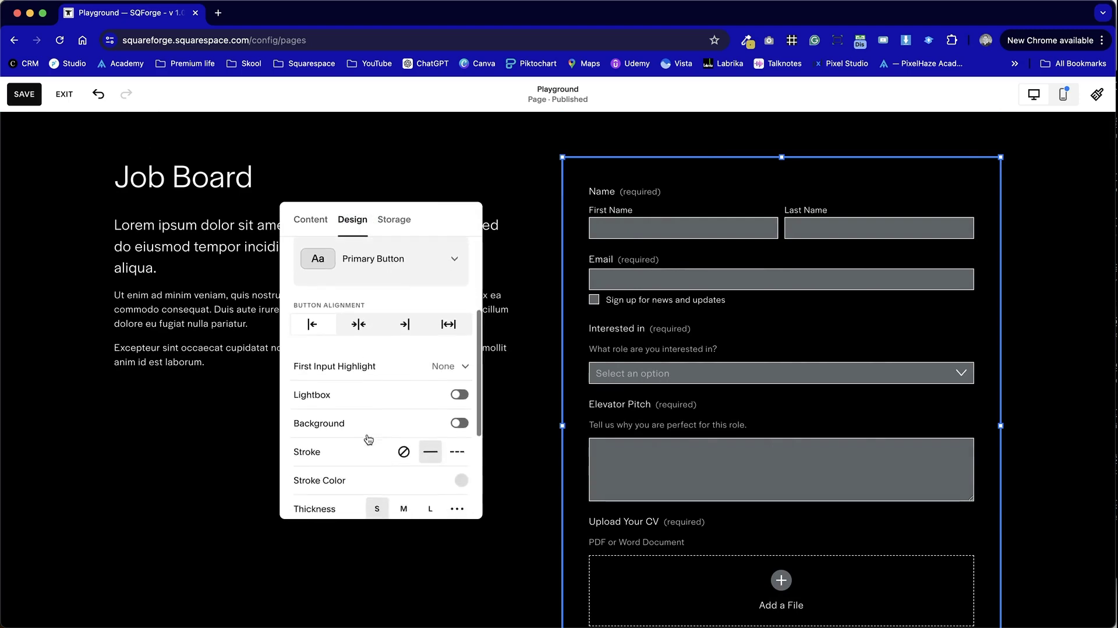
scroll(369, 439, "down", 5)
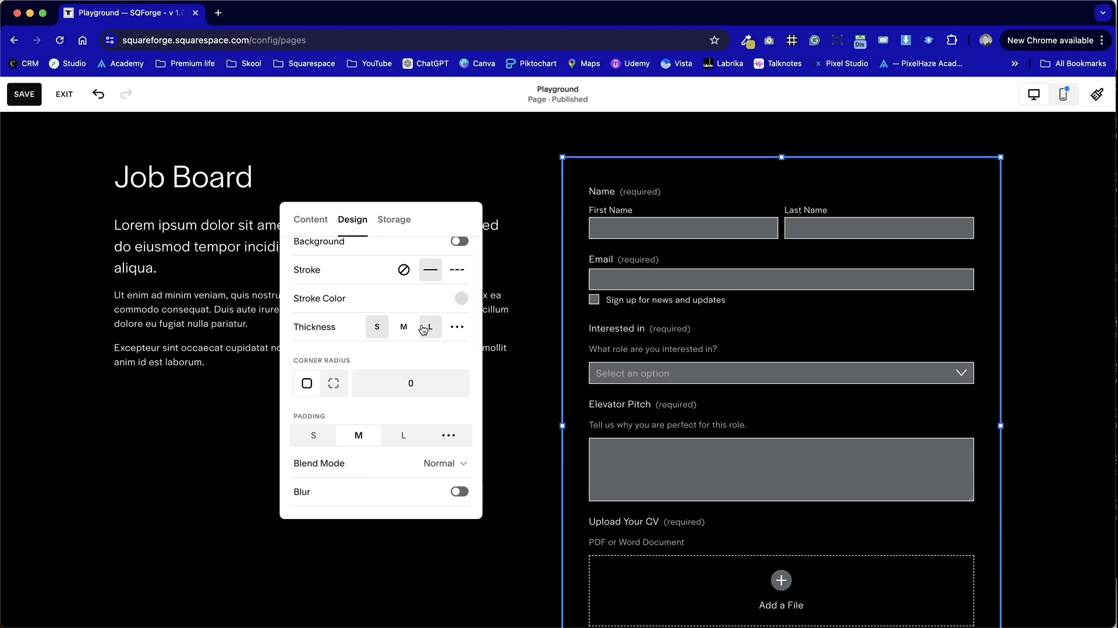
scroll(408, 236, "up", 10)
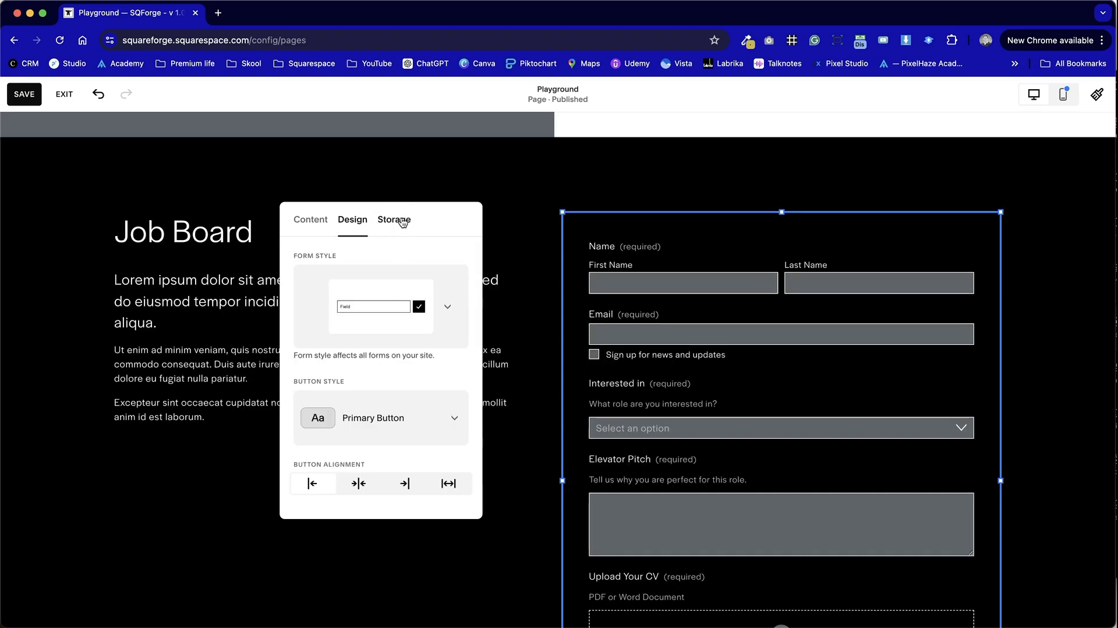
Review the form's storage settings, including email notification, Google reCAPTCHA and the Google Drive and Zapier additional storage connections
left_click(402, 221)
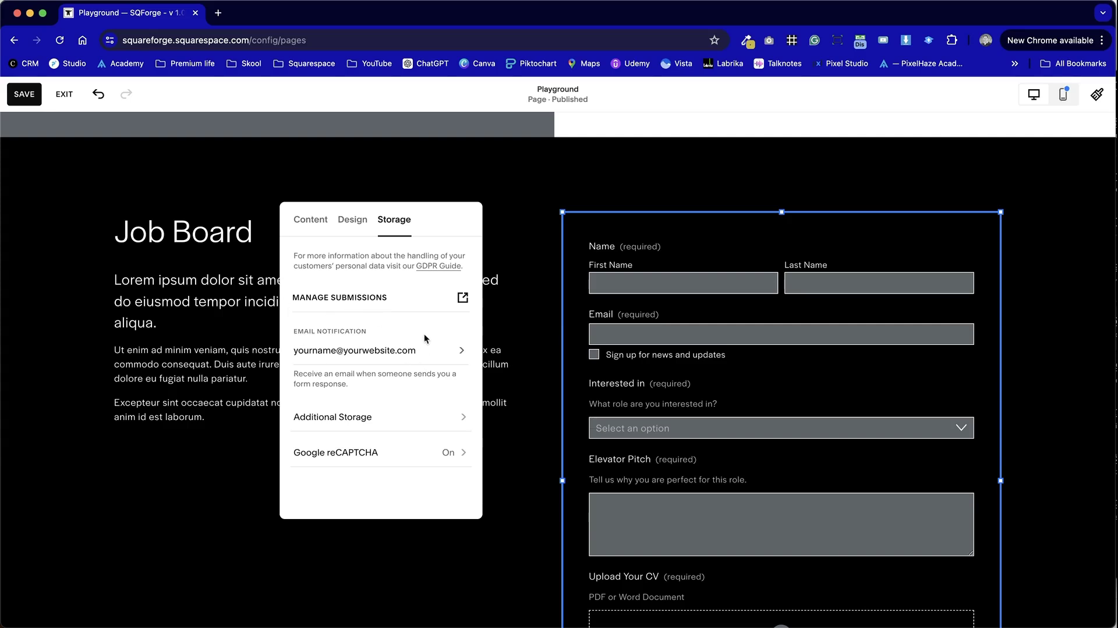
scroll(623, 447, "down", 5)
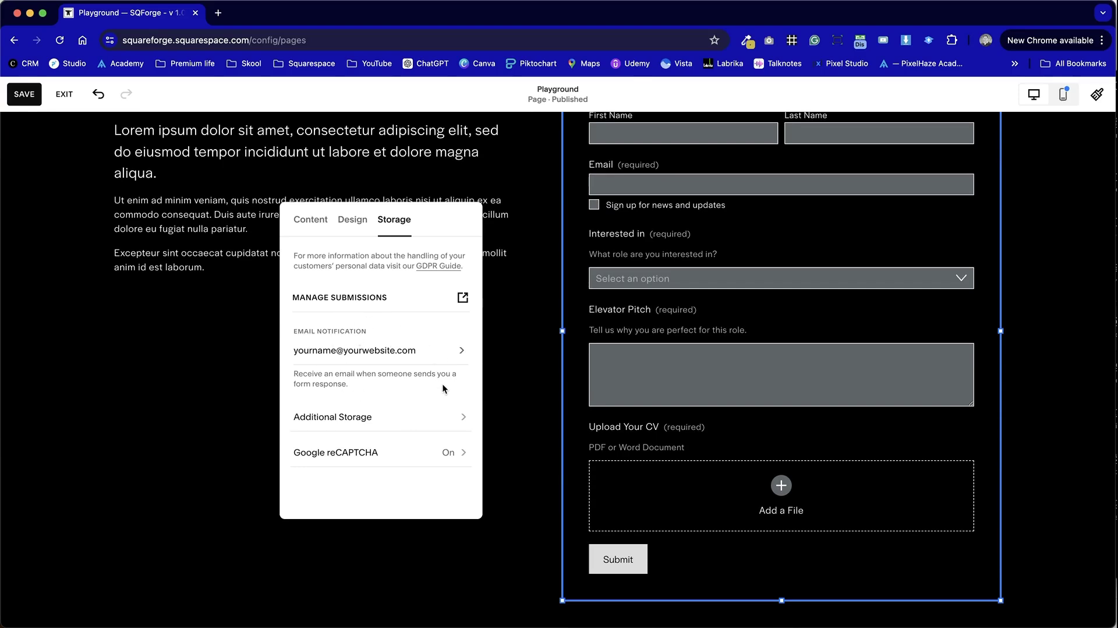
left_click(451, 415)
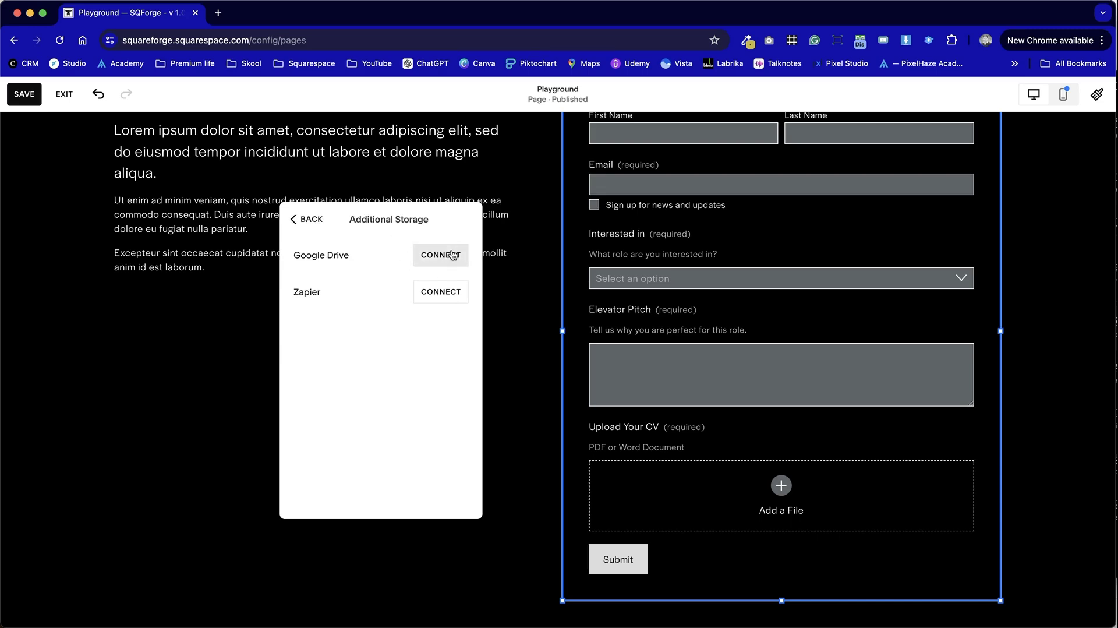
left_click(307, 217)
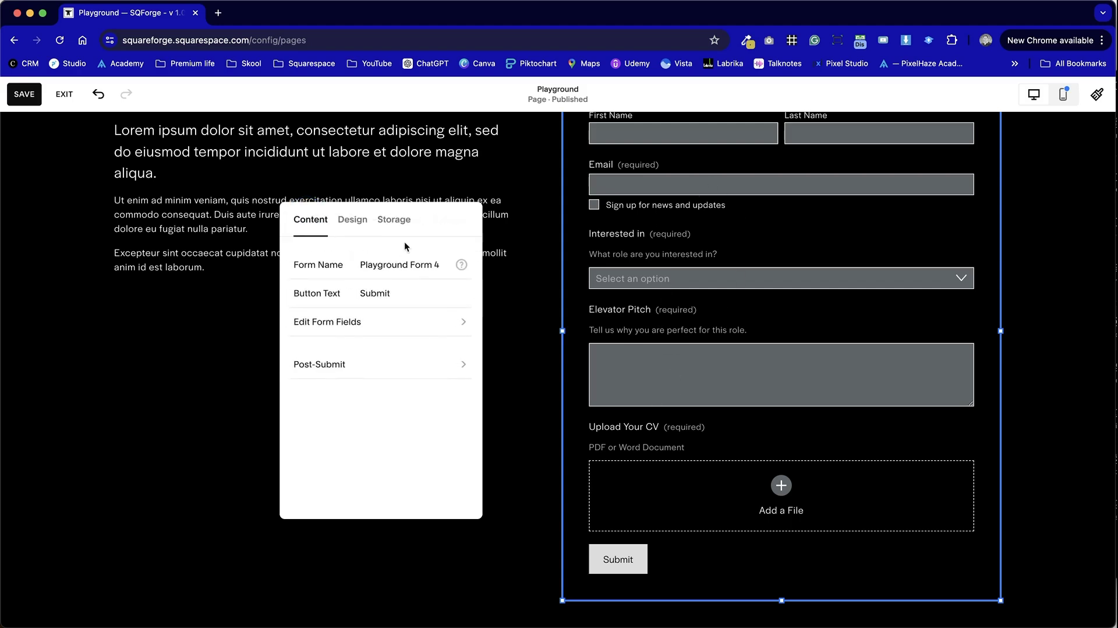
left_click(352, 219)
left_click(389, 220)
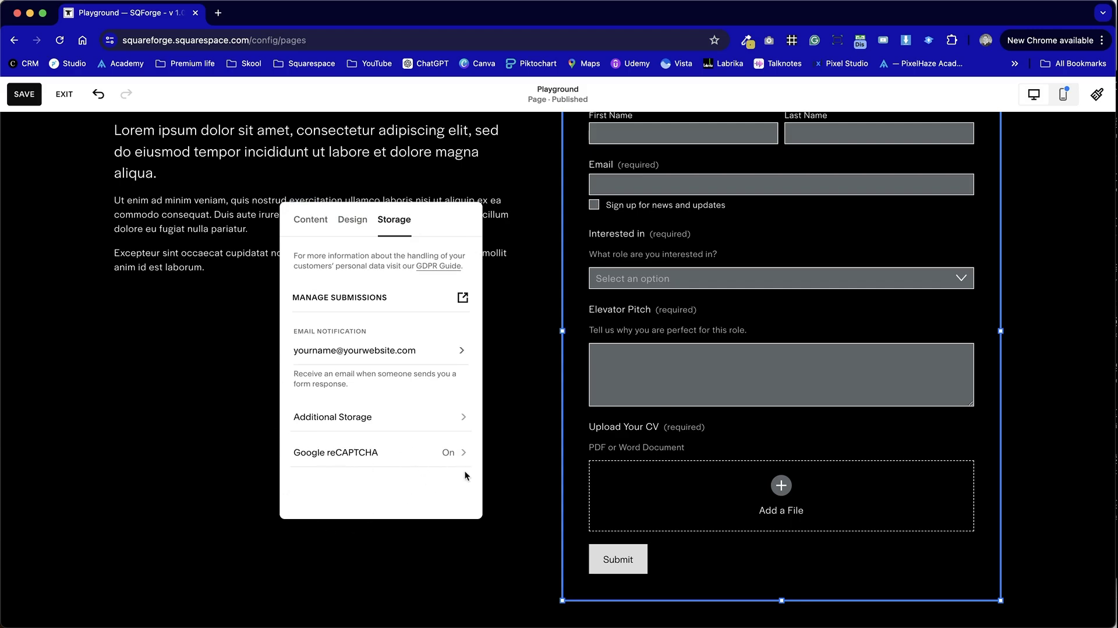
left_click(532, 452)
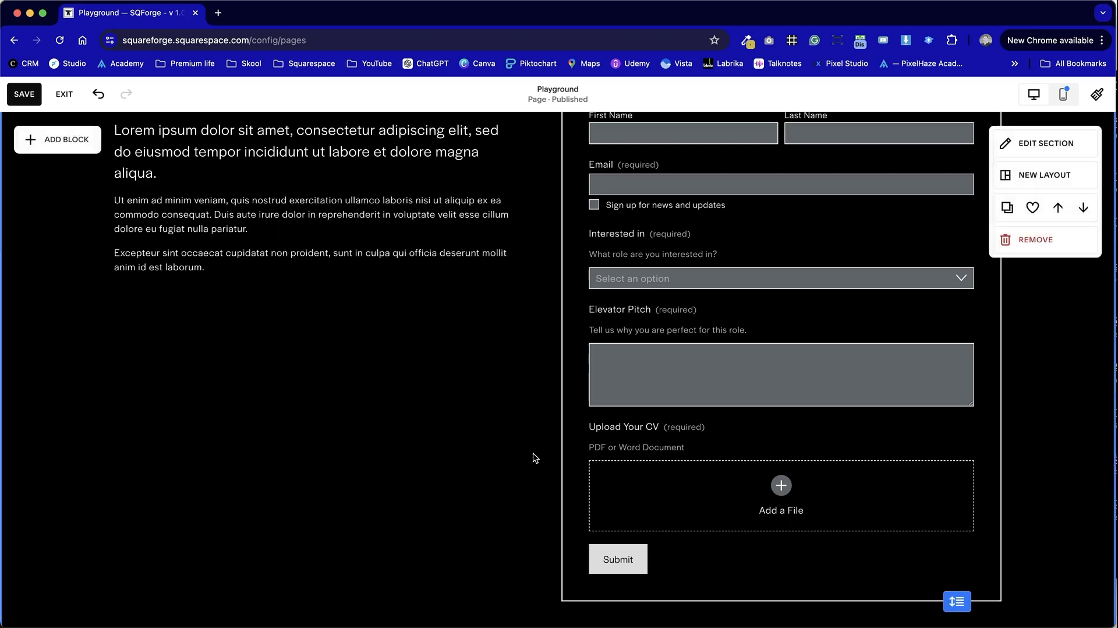
Switch to the mobile layout and extend the bottom of the Job Board section slightly
scroll(533, 452, "up", 3)
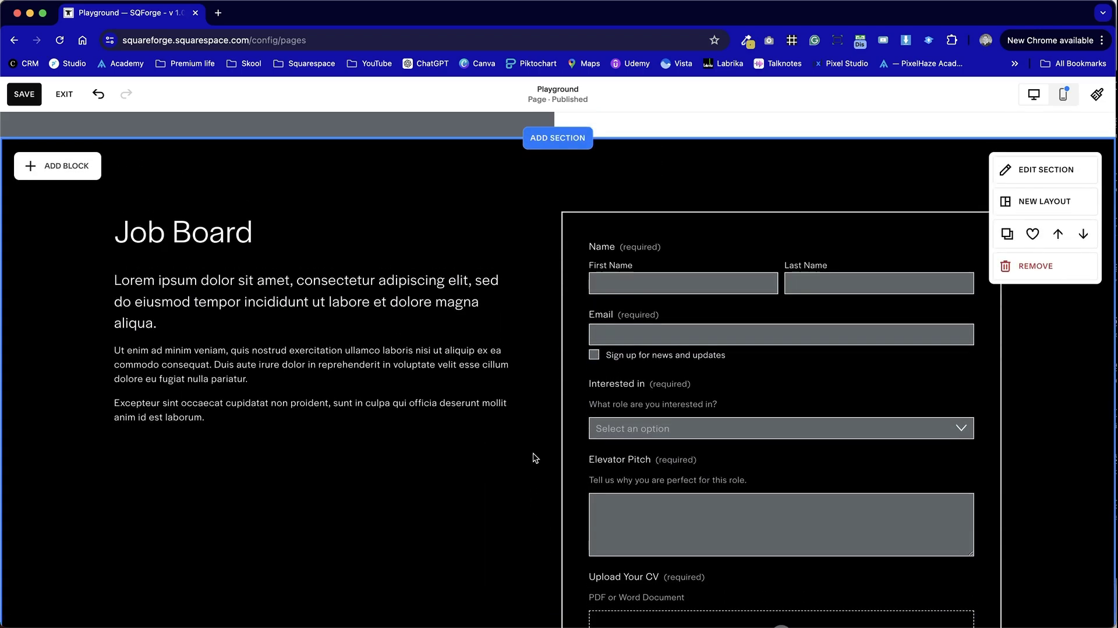
left_click(1063, 94)
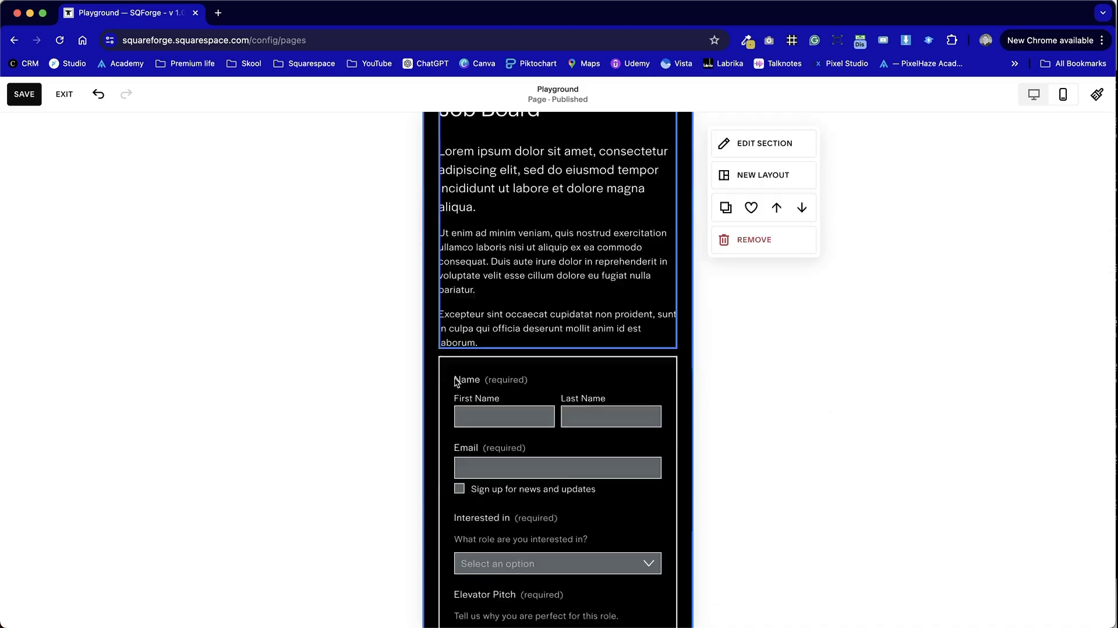
scroll(455, 382, "down", 5)
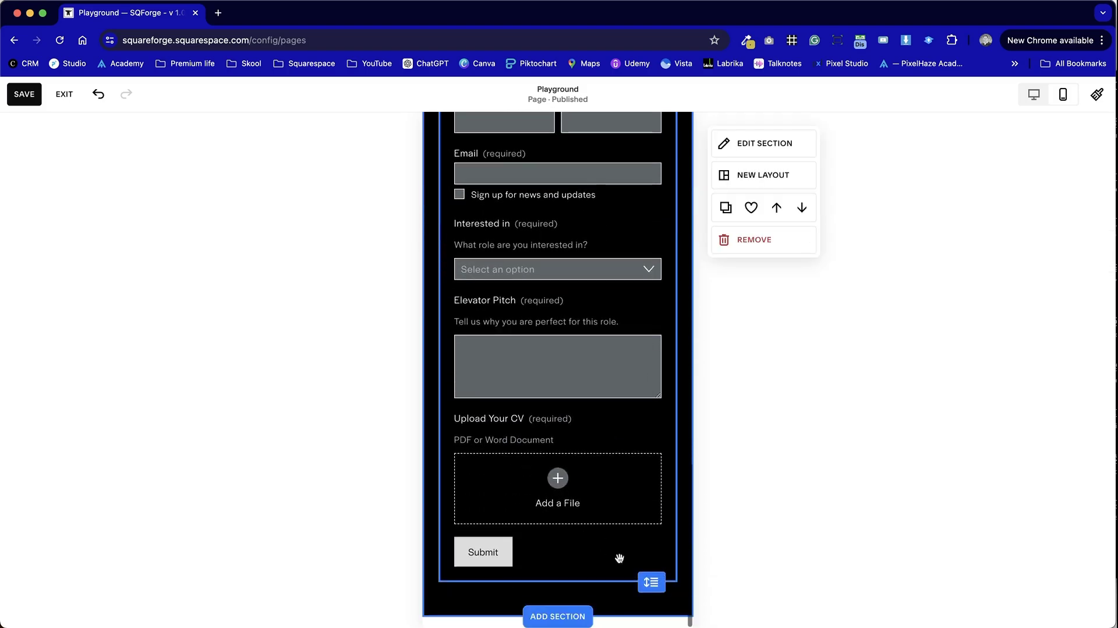
left_click_drag(651, 582, 651, 604)
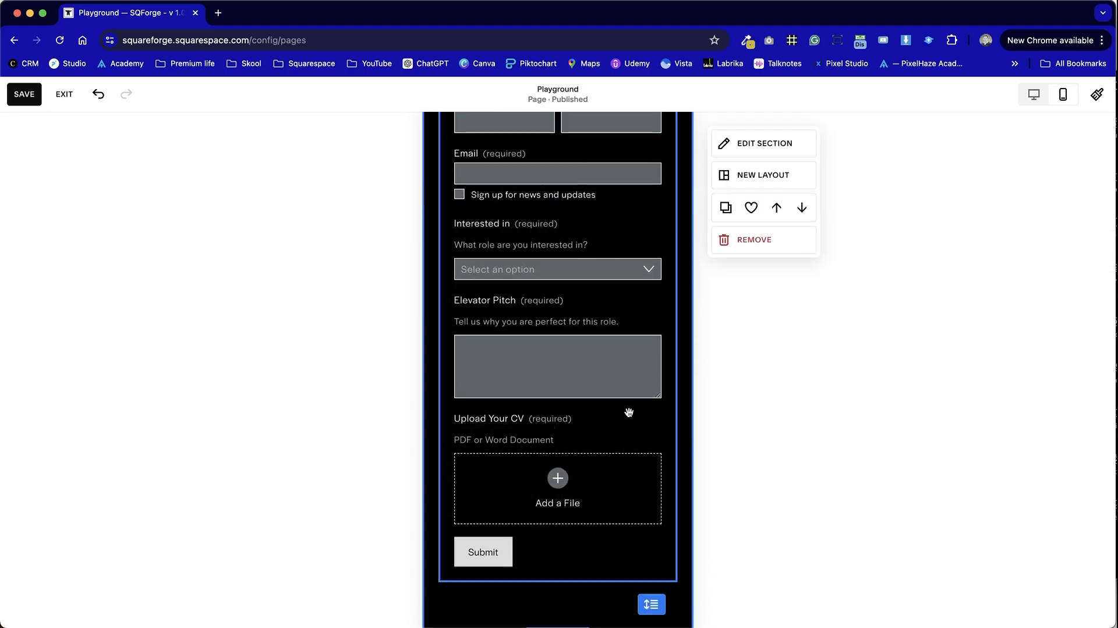
Move the form block down slightly in the mobile layout to leave a gap below the introductory text
left_click(629, 411)
scroll(630, 429, "up", 5)
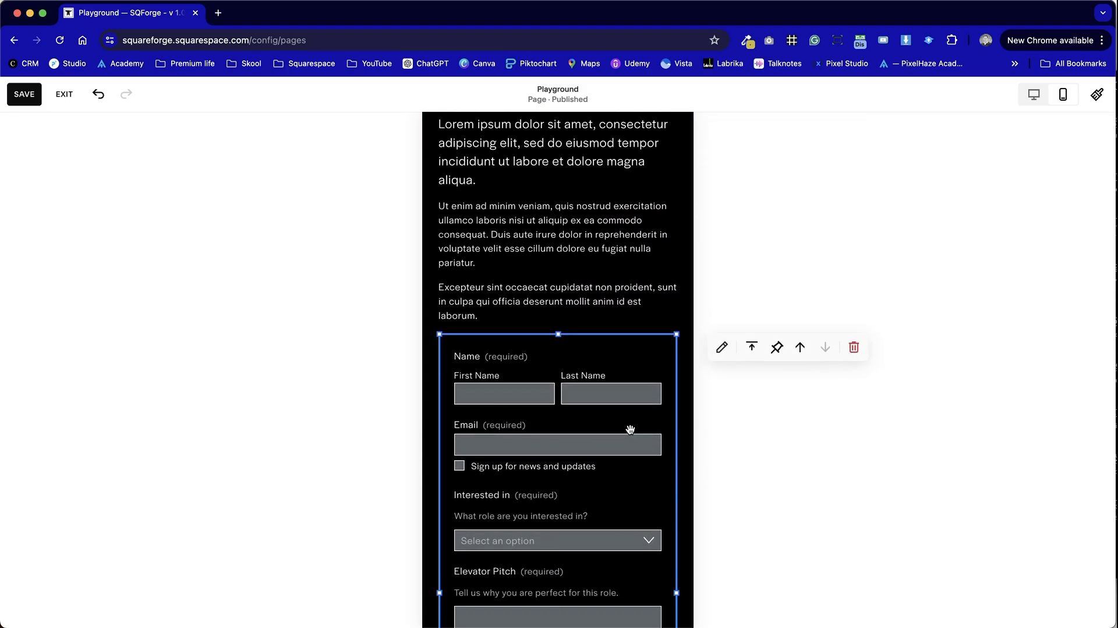
left_click(629, 434)
scroll(626, 439, "up", 3)
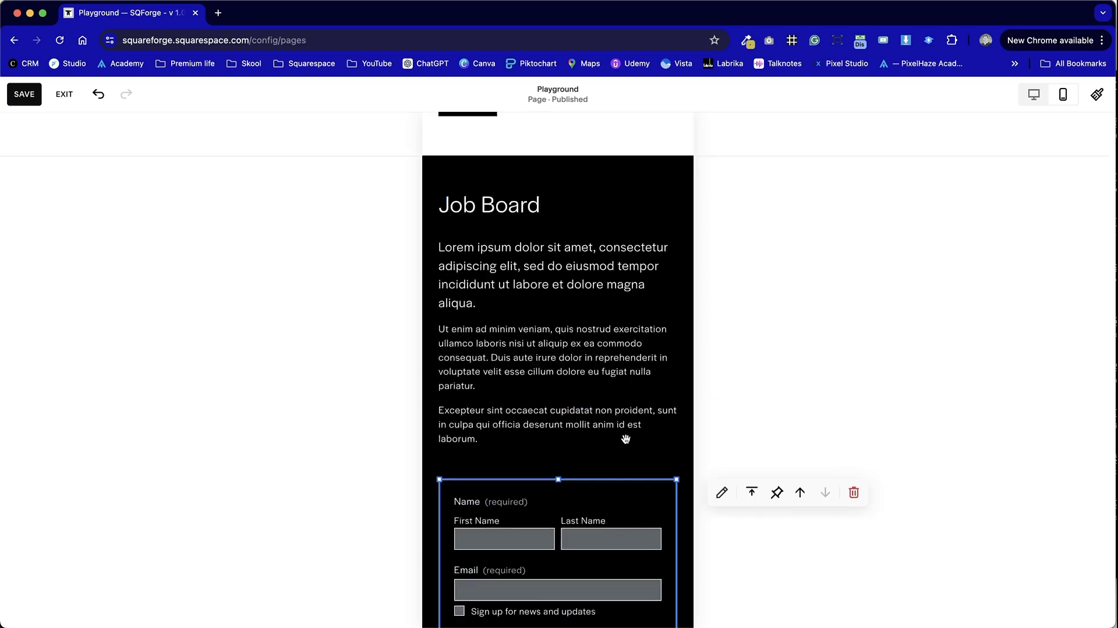
scroll(626, 437, "up", 1)
left_click(681, 224)
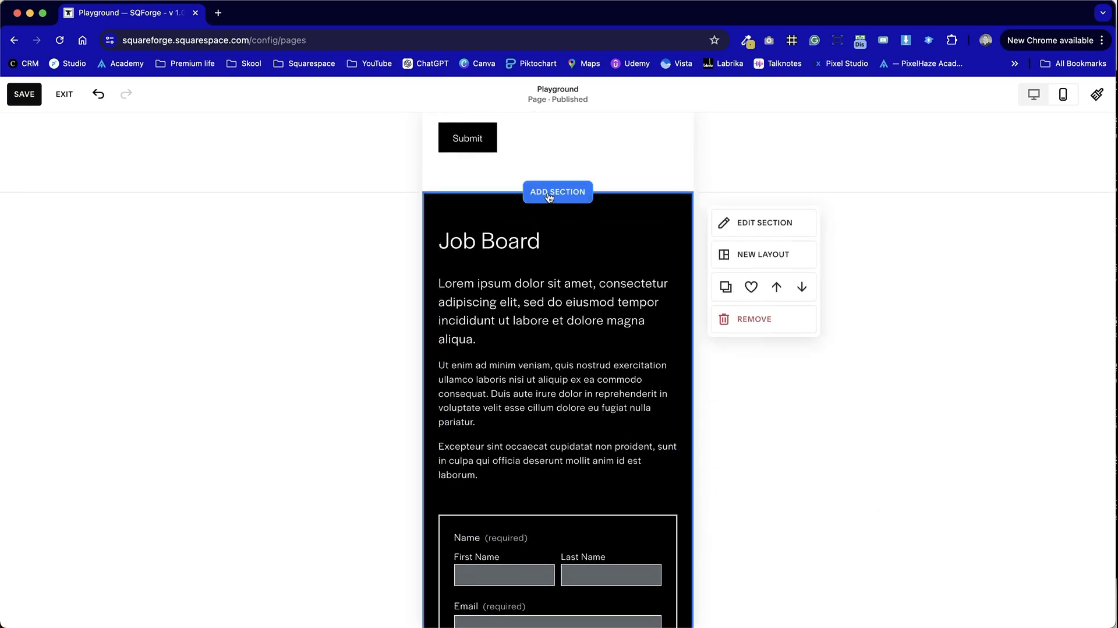
Check the rest of the form in the mobile layout and save the page
scroll(612, 344, "down", 5)
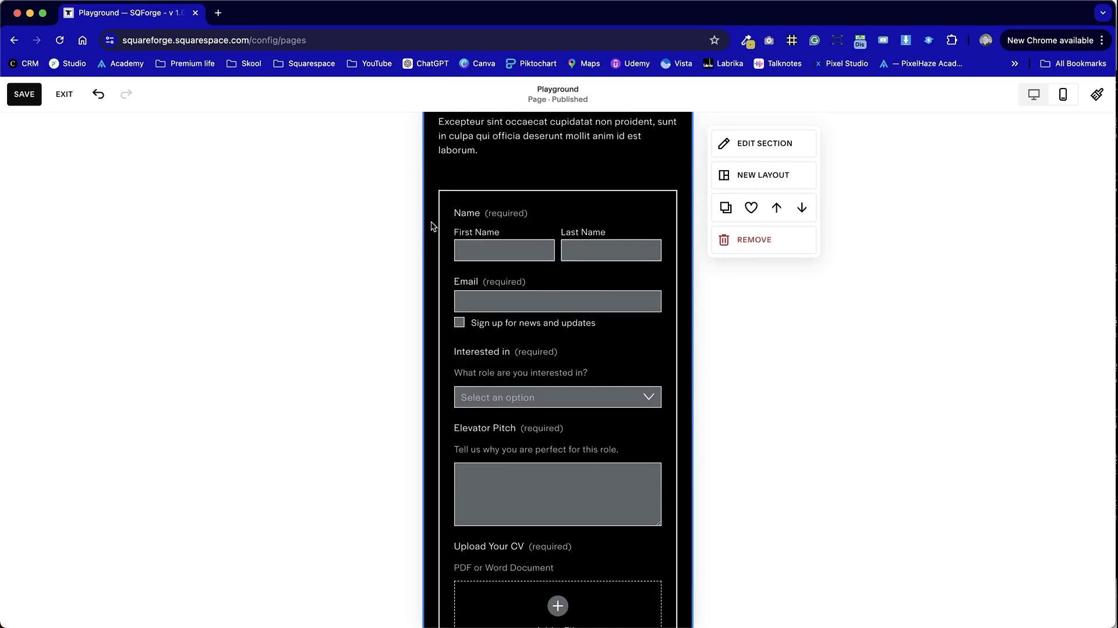
scroll(532, 472, "down", 1)
scroll(532, 471, "down", 2)
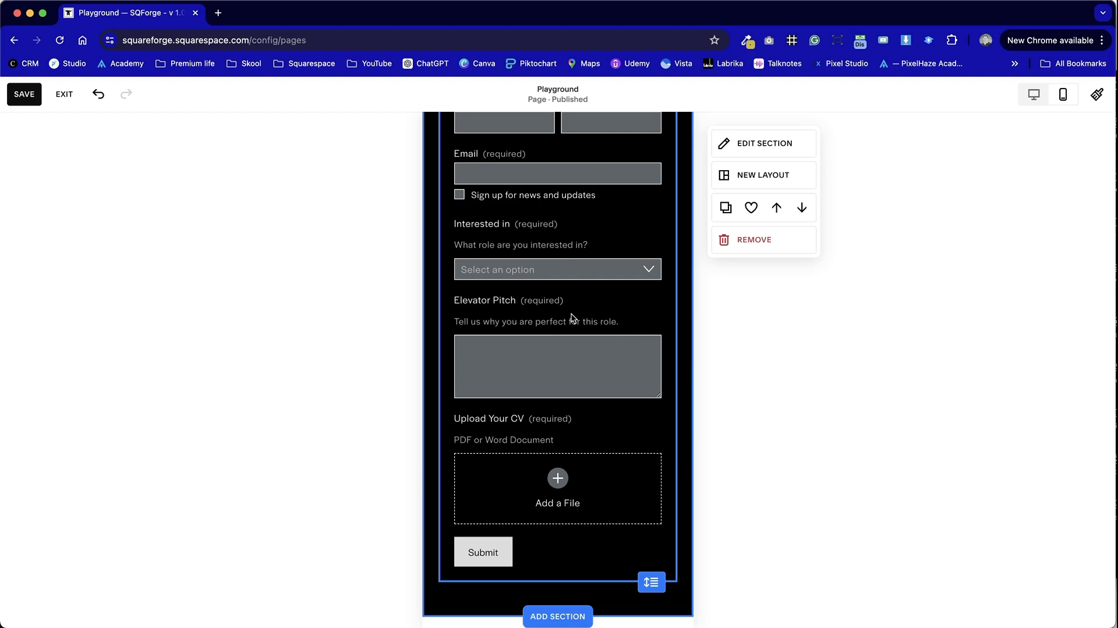
scroll(571, 317, "up", 5)
left_click(24, 94)
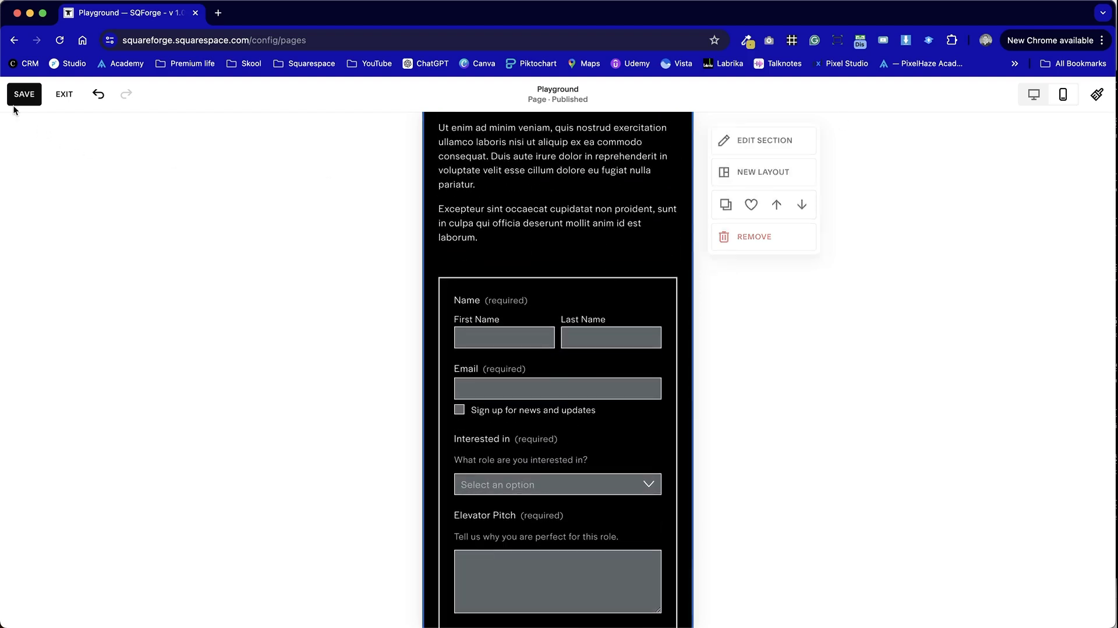
Switch back to the desktop layout and review the Job Board section with its application form
left_click(1033, 94)
scroll(626, 449, "down", 5)
scroll(627, 447, "up", 2)
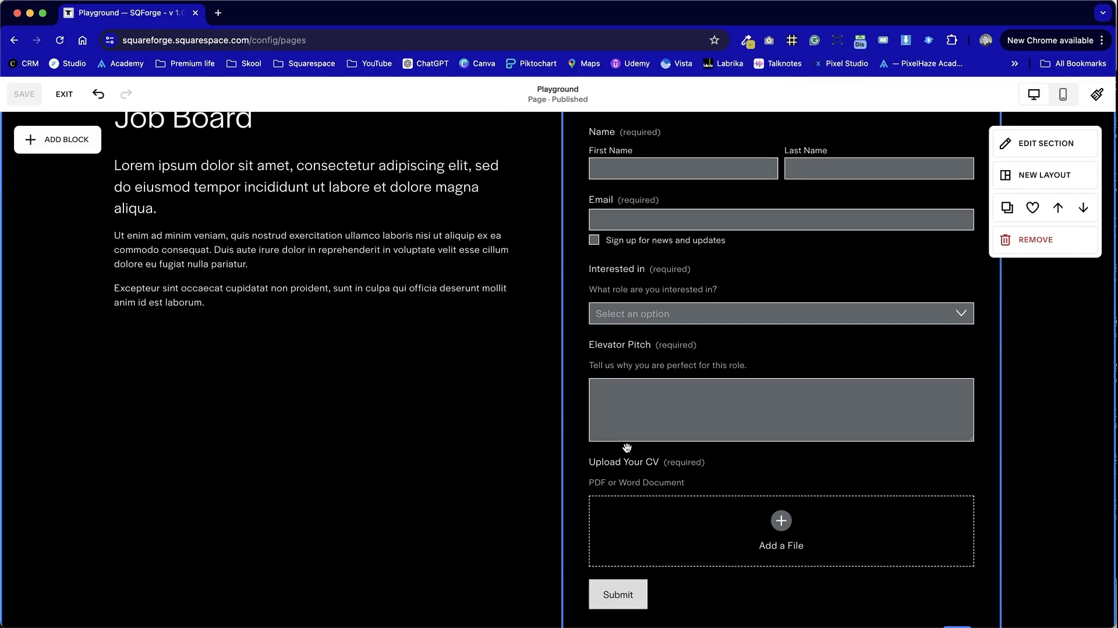
scroll(627, 448, "up", 2)
scroll(627, 447, "down", 1)
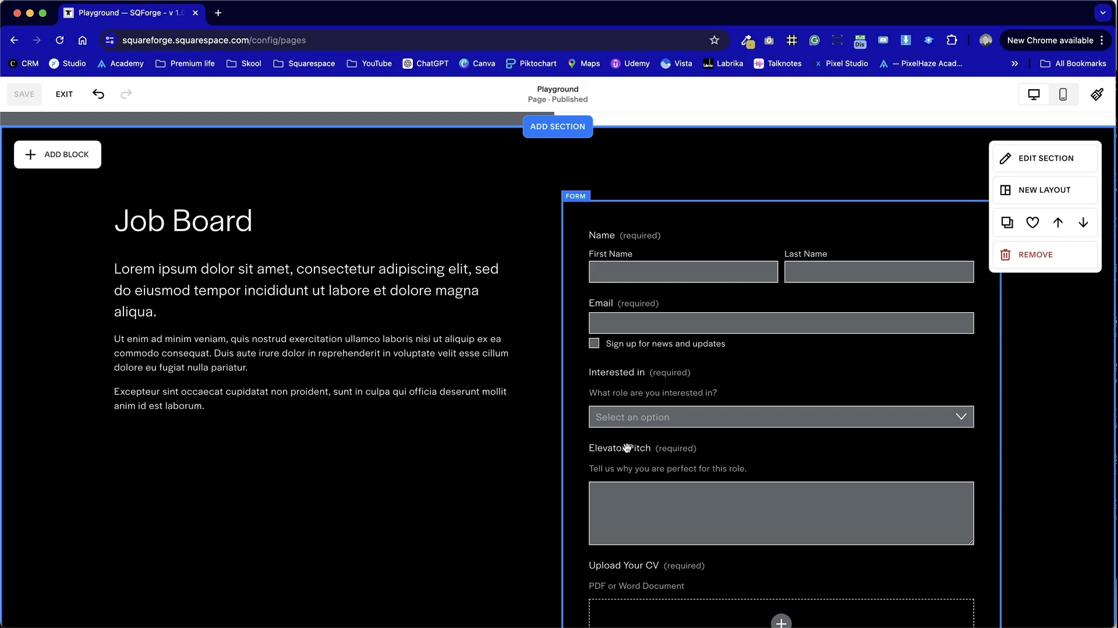
left_click(412, 476)
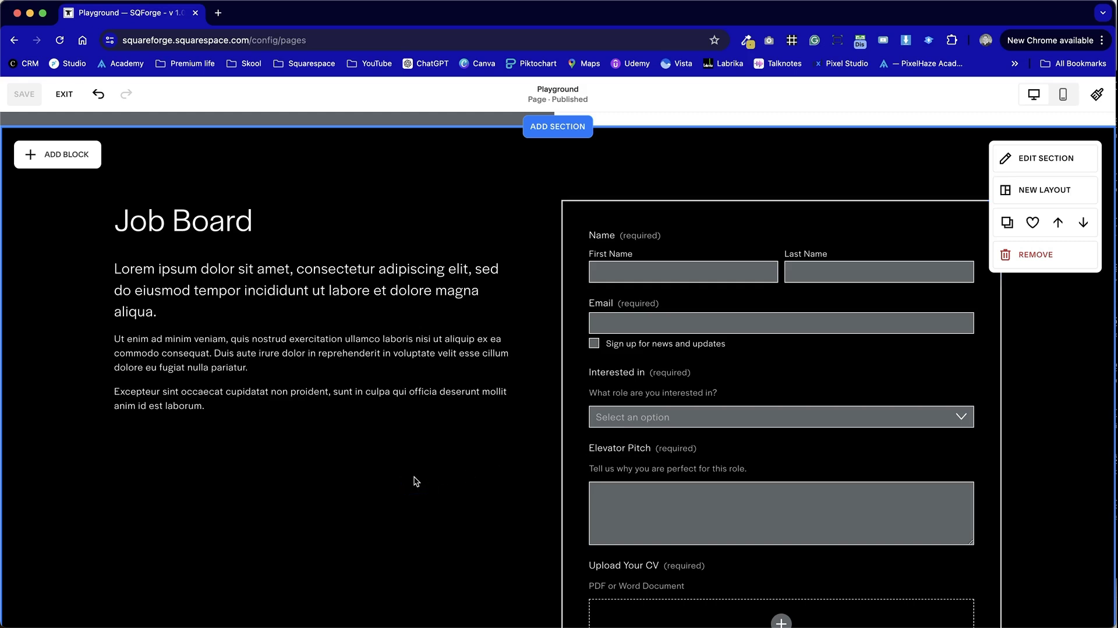